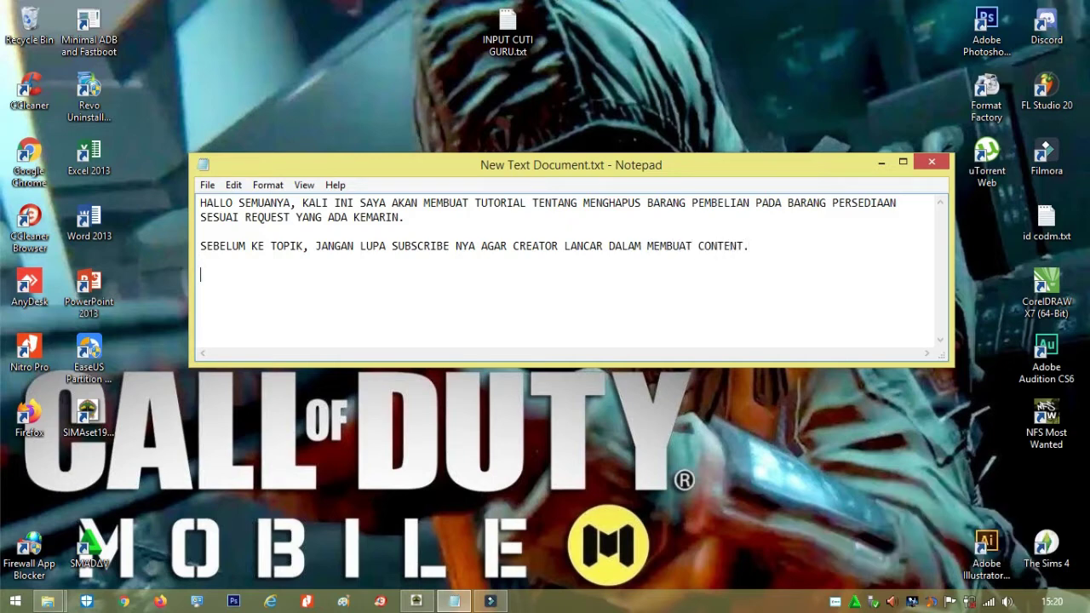
Step: Add the line "OK LANGSUNG SAJA BUKA SIM ASET NYA" to the text note
type("OK SELAMAT MENONT")
key("BackSpace")
key("BackSpace")
key("BackSpace")
key("BackSpace")
key("BackSpace")
key("BackSpace")
key("BackSpace")
key("BackSpace")
key("BackSpace")
key("BackSpace")
key("BackSpace")
key("BackSpace")
type("LANGSUNG SAJA")
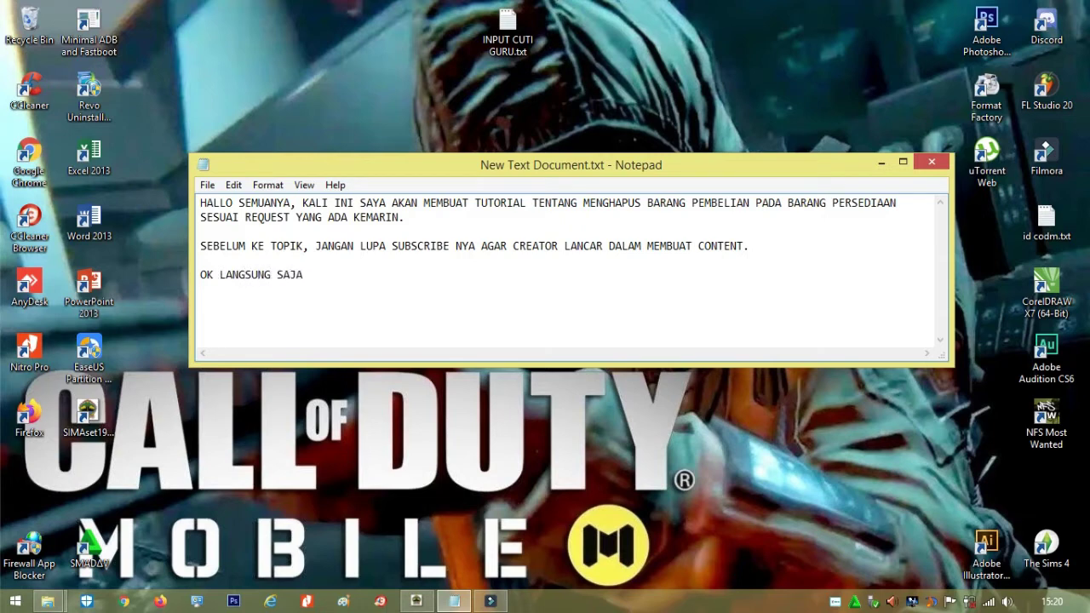
type(" BUKA SIM ASET NYA")
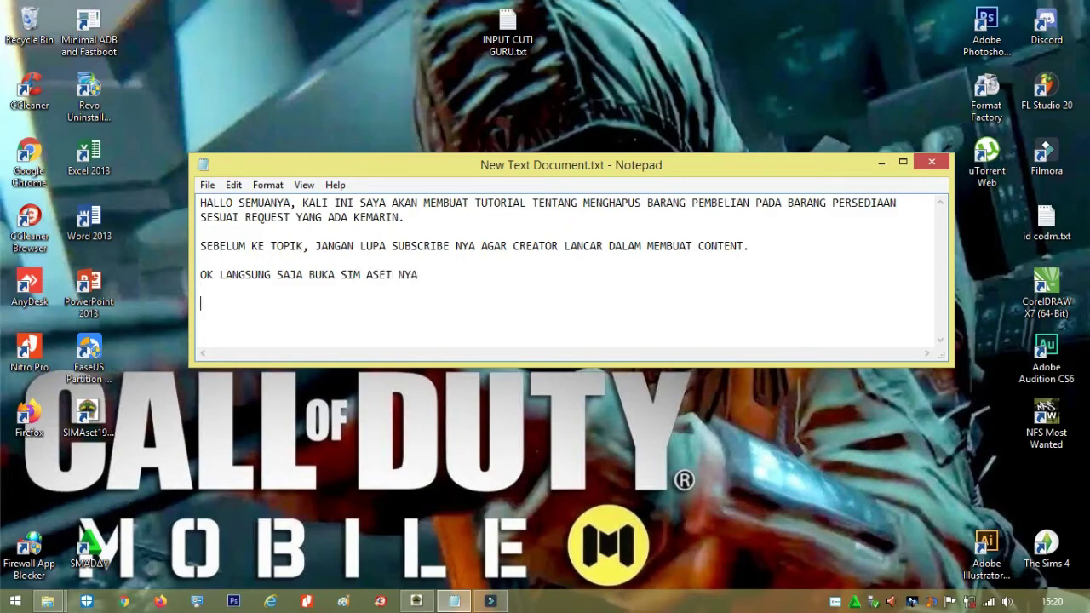
Step: Switch to SIM Aset and close all the forms that are still open in it
left_click(424, 602)
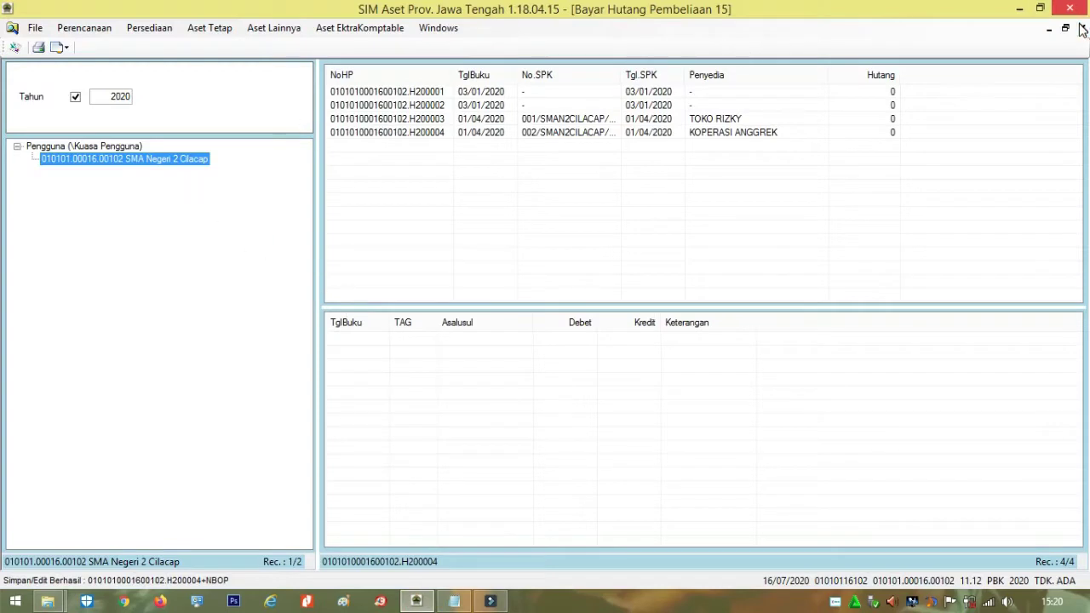
left_click(1081, 28)
left_click(1081, 28)
left_click(1081, 28)
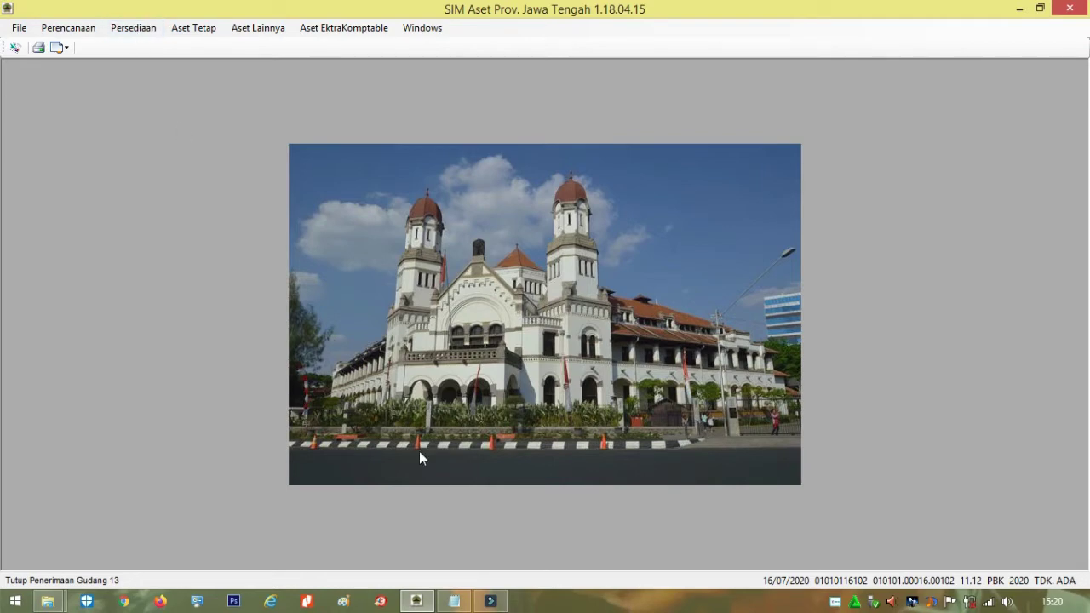
Step: Switch to the Notepad note and add the line "LIHAT LANGKAH LANGKAH NYA DAN CERMATI", followed by a blank line
left_click(454, 601)
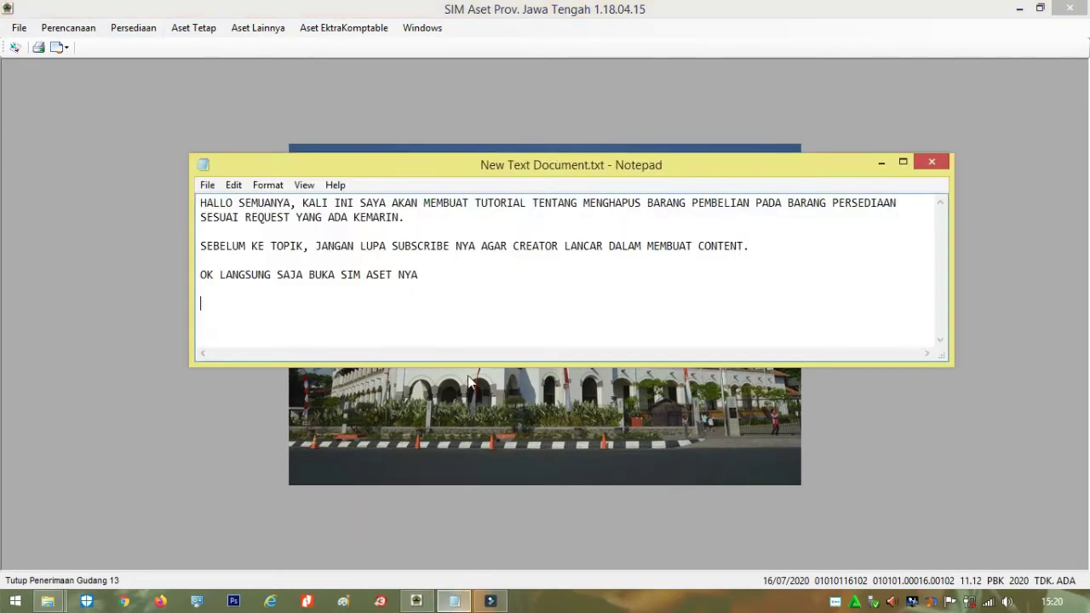
type("LIHA")
key("BackSpace")
key("BackSpace")
key("BackSpace")
type("IHAT LANGKAH")
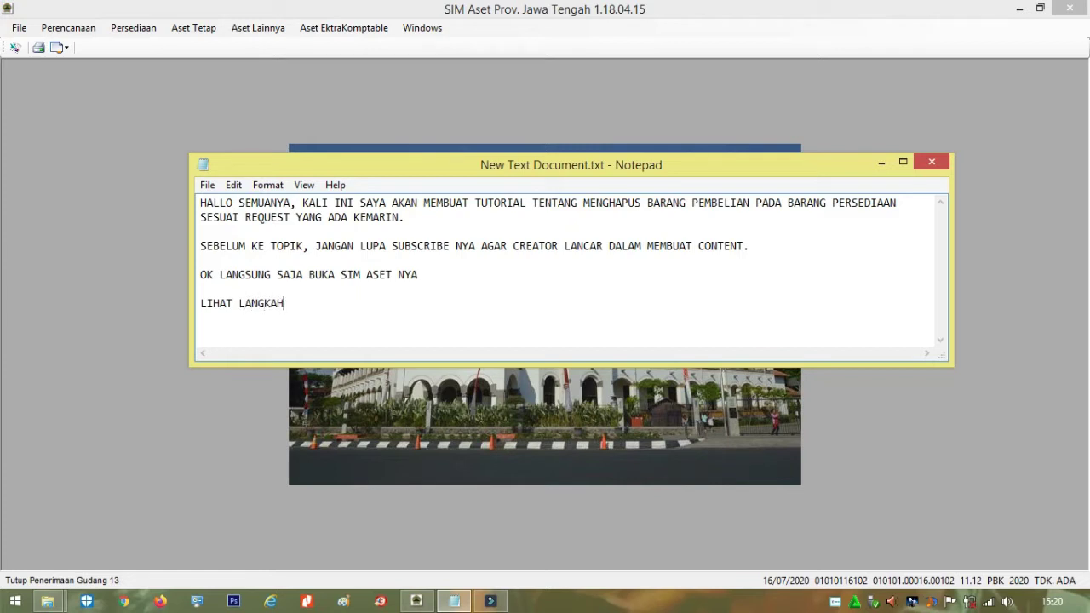
type(" LANGKAH NYA DAN CERMATI")
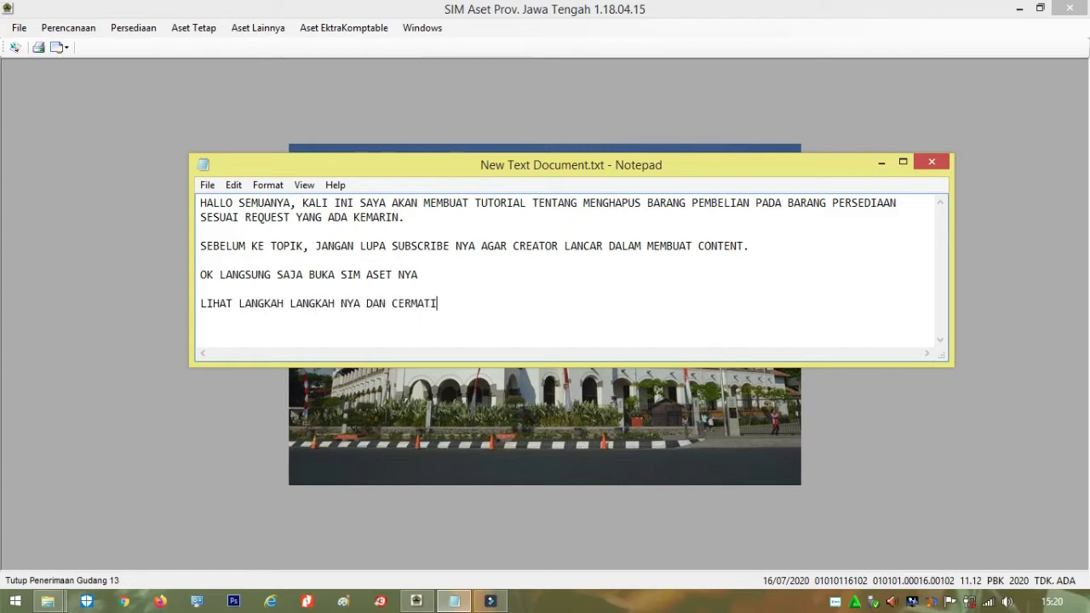
key("Return")
key("Return")
Step: In SIM Aset, open the inventory purchase debt payment form maximized and list the 2020 records of SMA Negeri 2 Cilacap
left_click(157, 7)
left_click(138, 28)
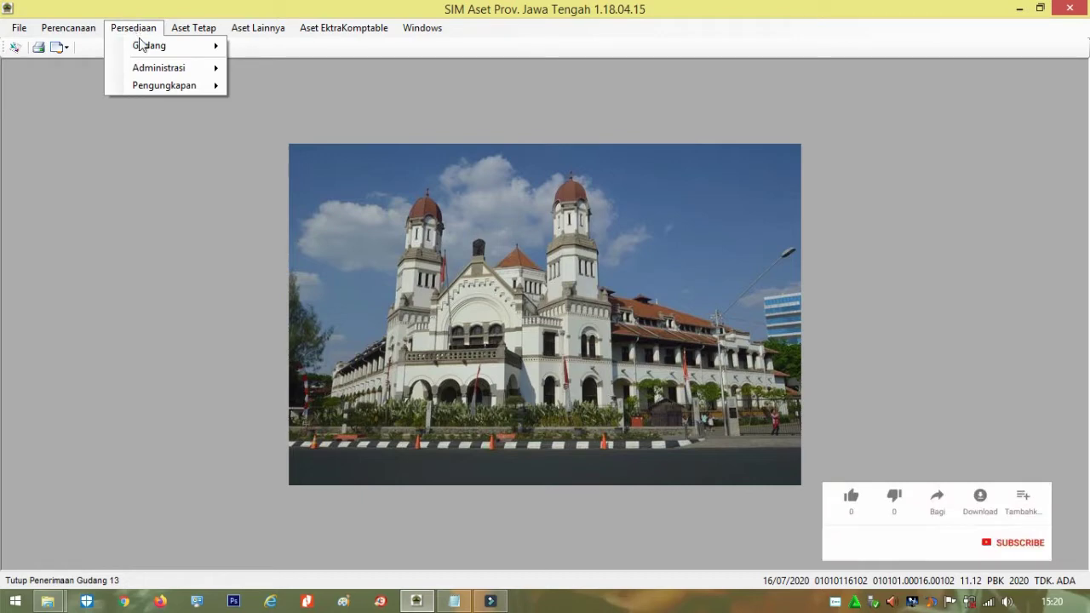
mouse_move(158, 70)
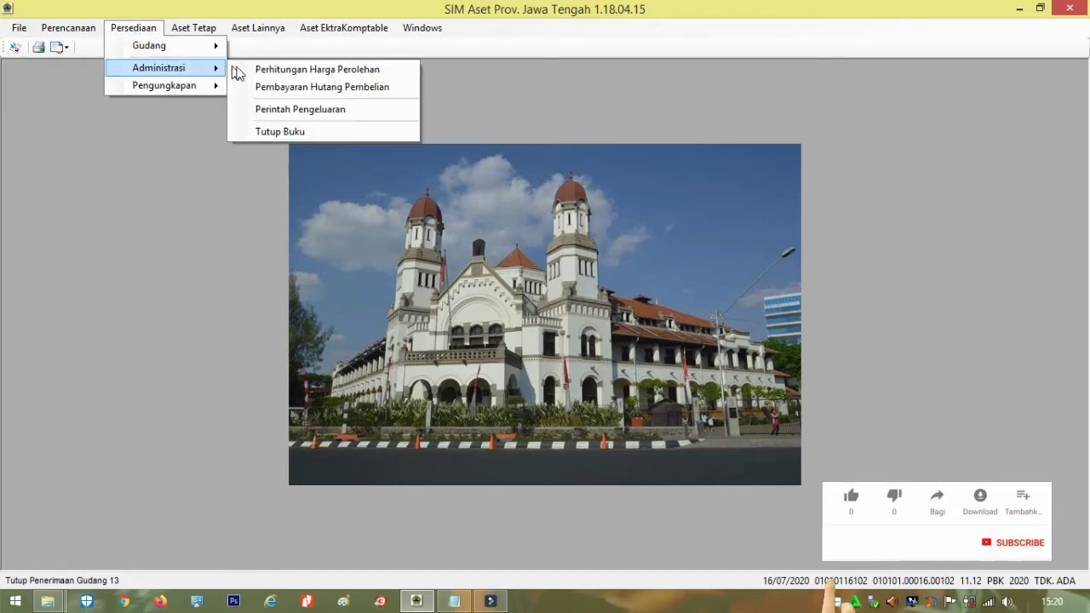
left_click(286, 86)
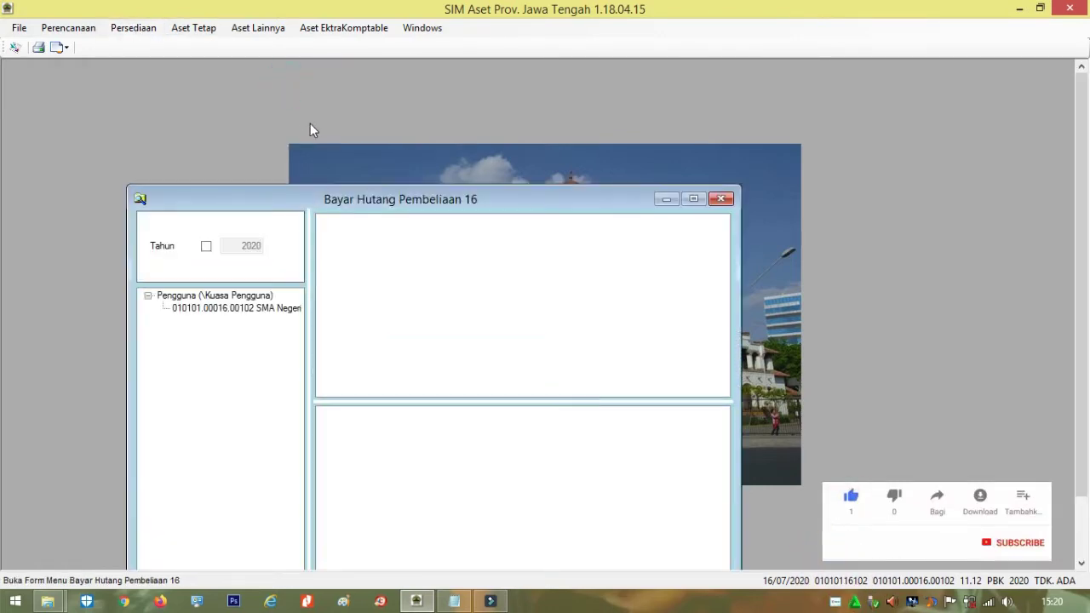
left_click_drag(372, 197, 737, 101)
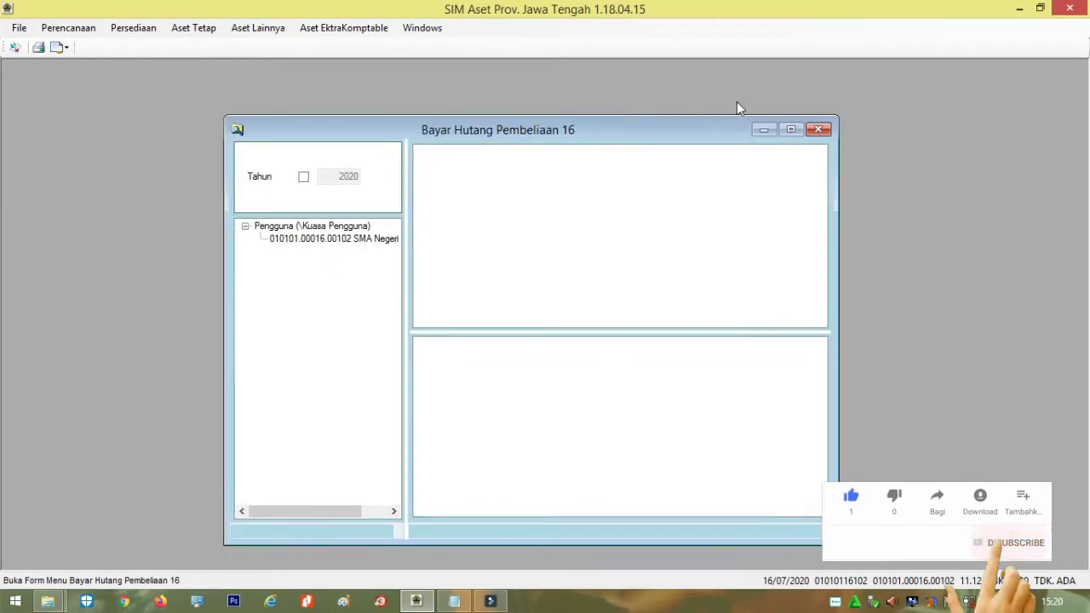
left_click(803, 128)
left_click(76, 96)
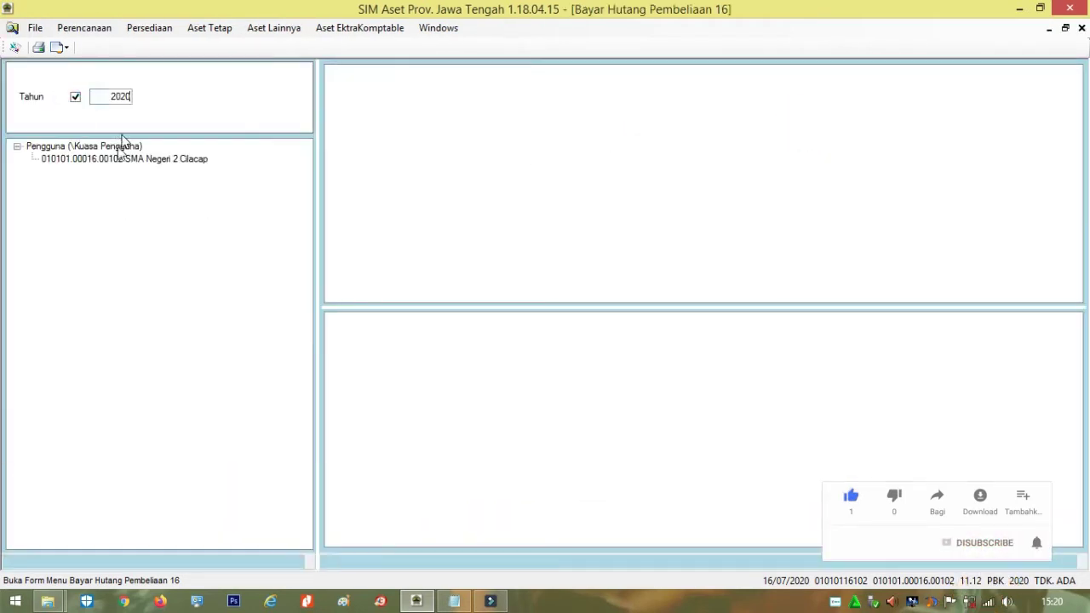
left_click(127, 164)
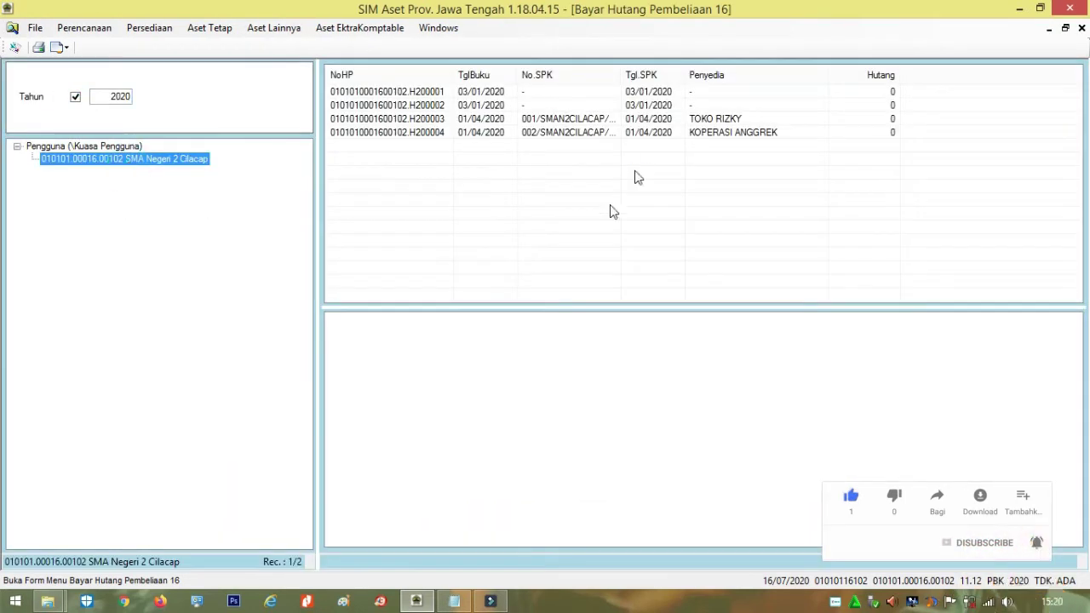
Step: In the Notepad note, add the line "MISAL KITA AKAN MENGHAPUS BARANG PEMBELIAN DARI KOPERASI ANGGREK."
left_click(454, 601)
type("MISAL KITA AK")
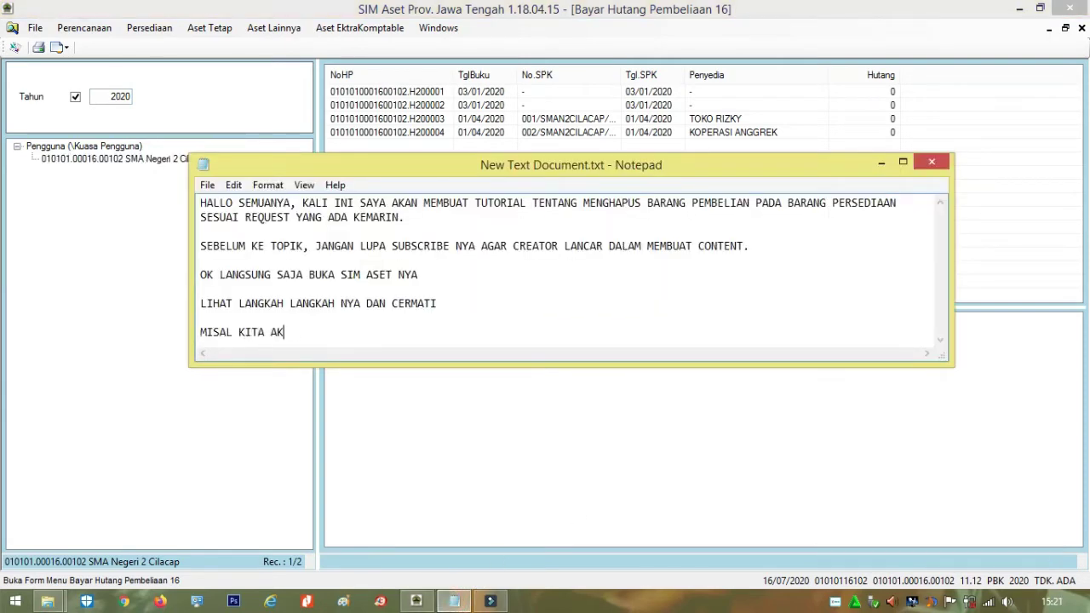
type("AN MENGHAPYS BARANG PEM")
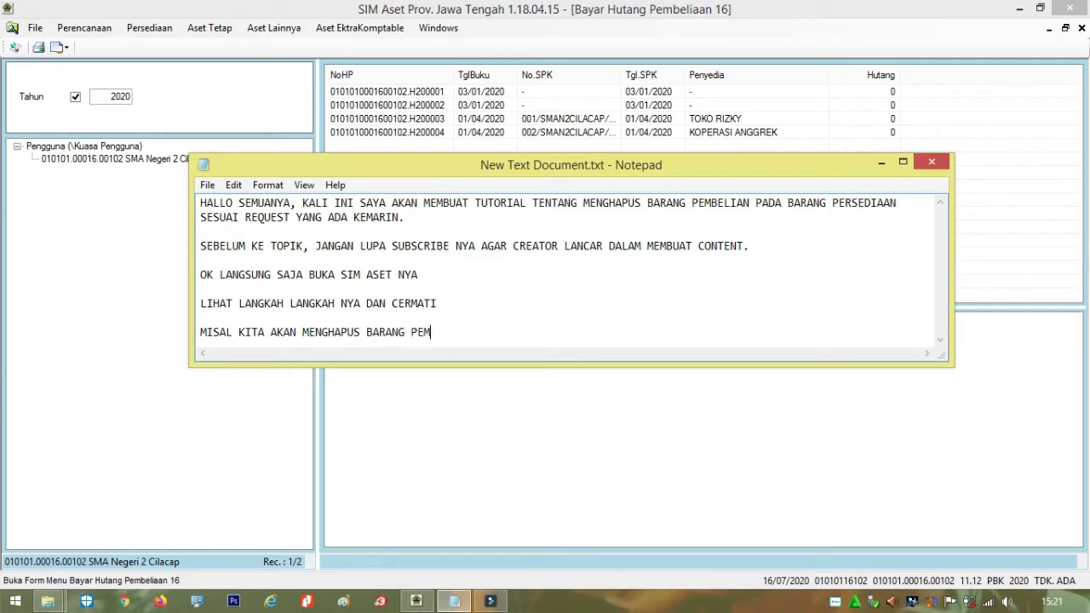
type("BELIAN DARI K")
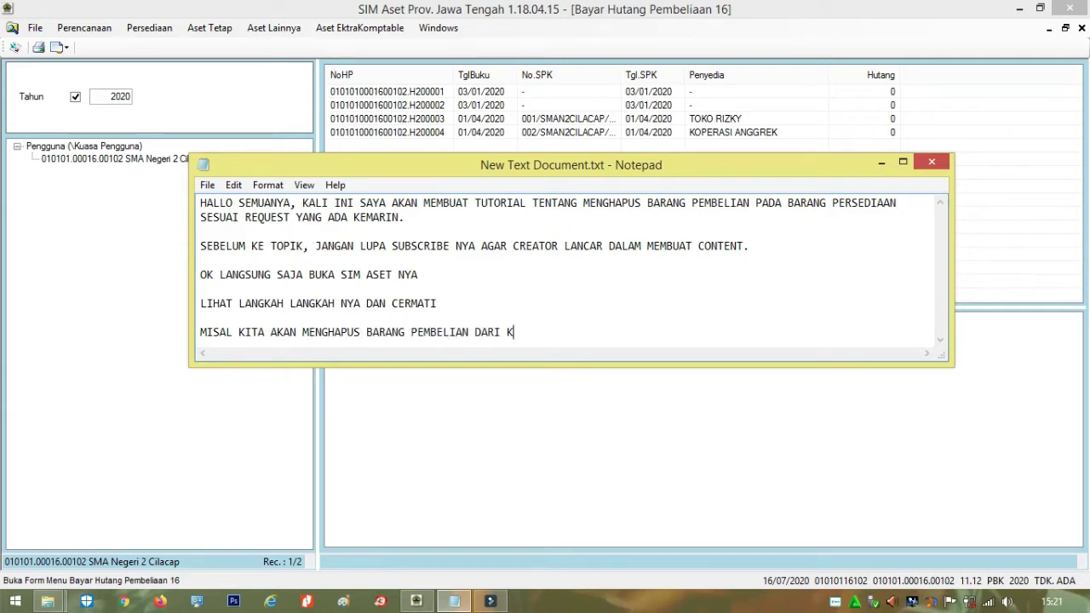
type("OPERASI ANGGR")
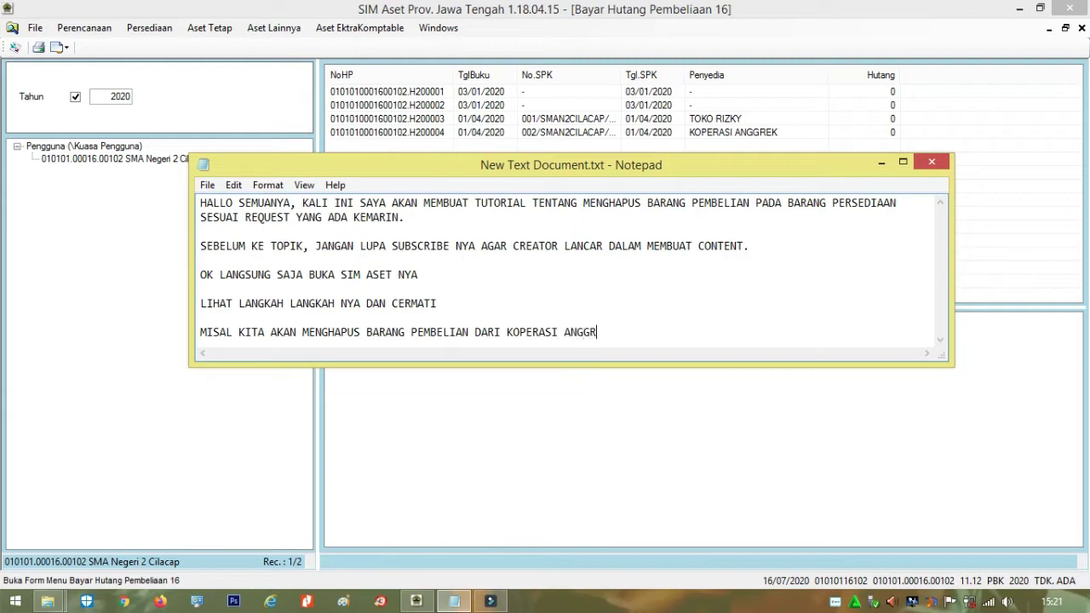
type("EK.")
key("Return")
key("Return")
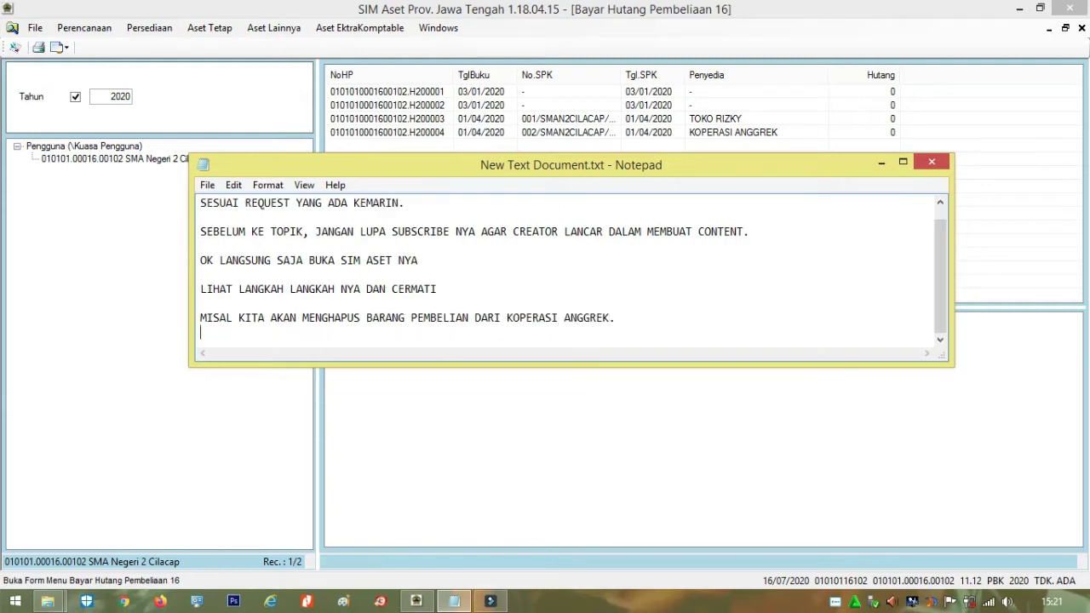
Step: Add the line "UNTUK MENGHAPUS BARANG, KITA BALIK CARANYA DARI CARA INPUT." to the note
key("BackSpace")
key("BackSpace")
type("UNTUK MENGHAPUS BARANG")
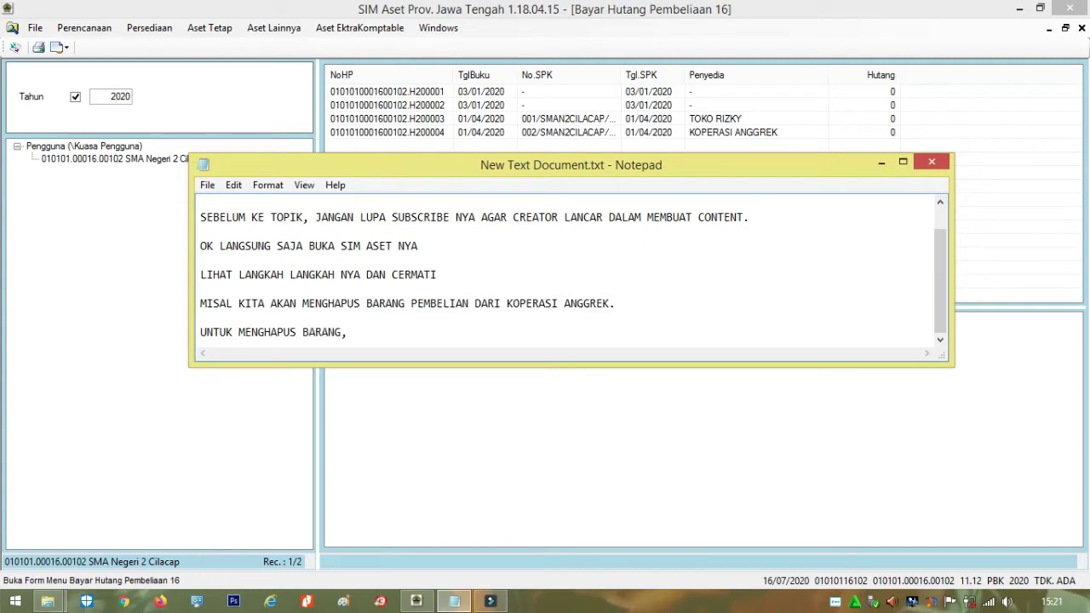
type(", KITA BALIK CARANYA SE")
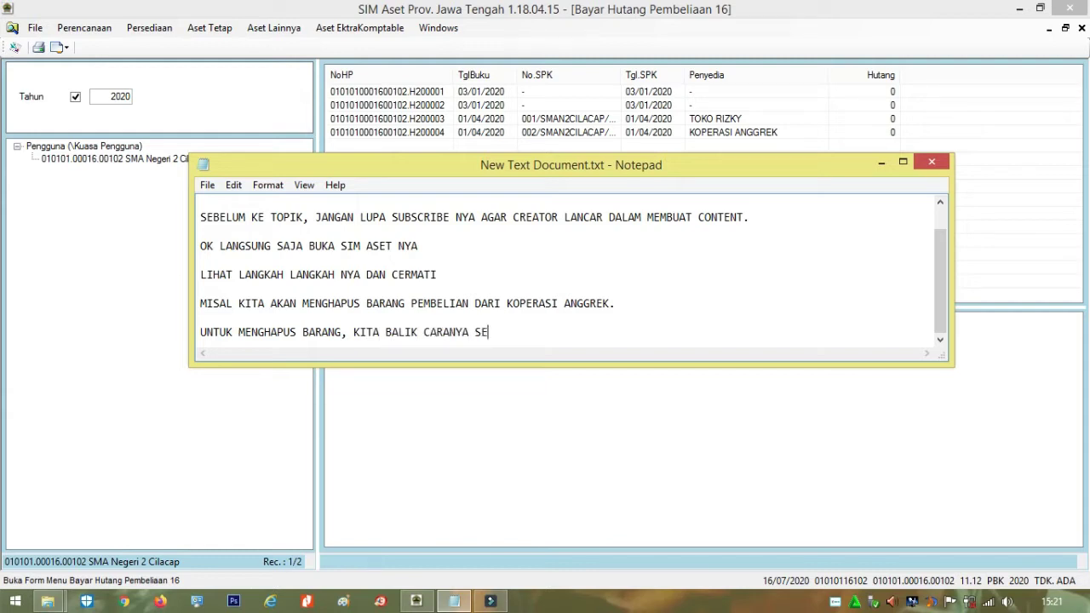
key("BackSpace")
key("BackSpace")
type("DARI CARA INPUT.")
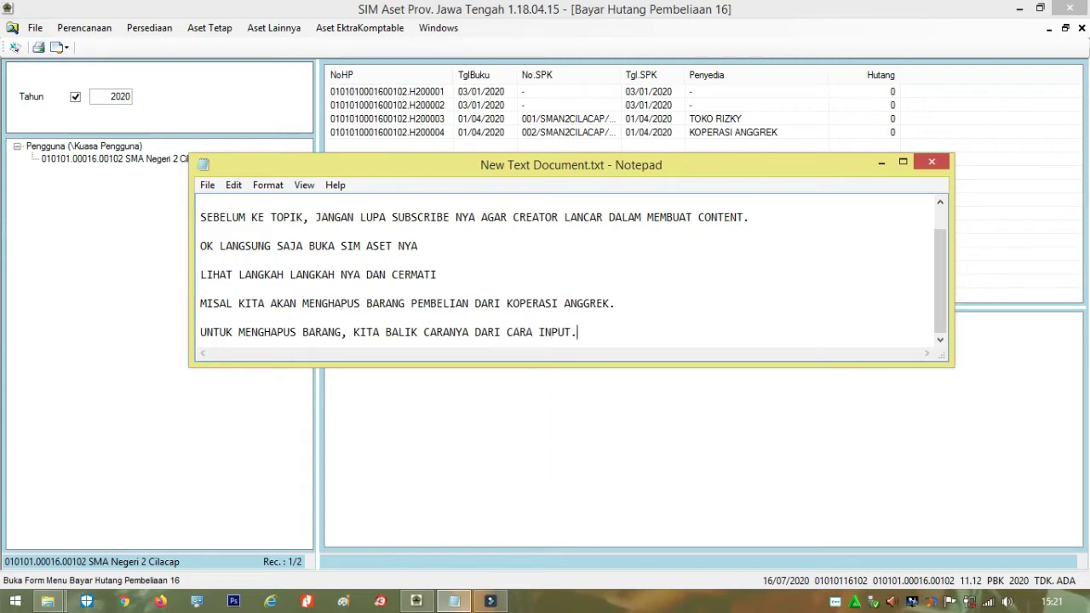
Step: Add the line "JADI HAPUS TERLEBIH DAHULU PROSES PEMBAYARANNYA." directly below it, followed by a blank line
key("Return")
type("JADI HAPUS TERLEBIH DAHULU PRO")
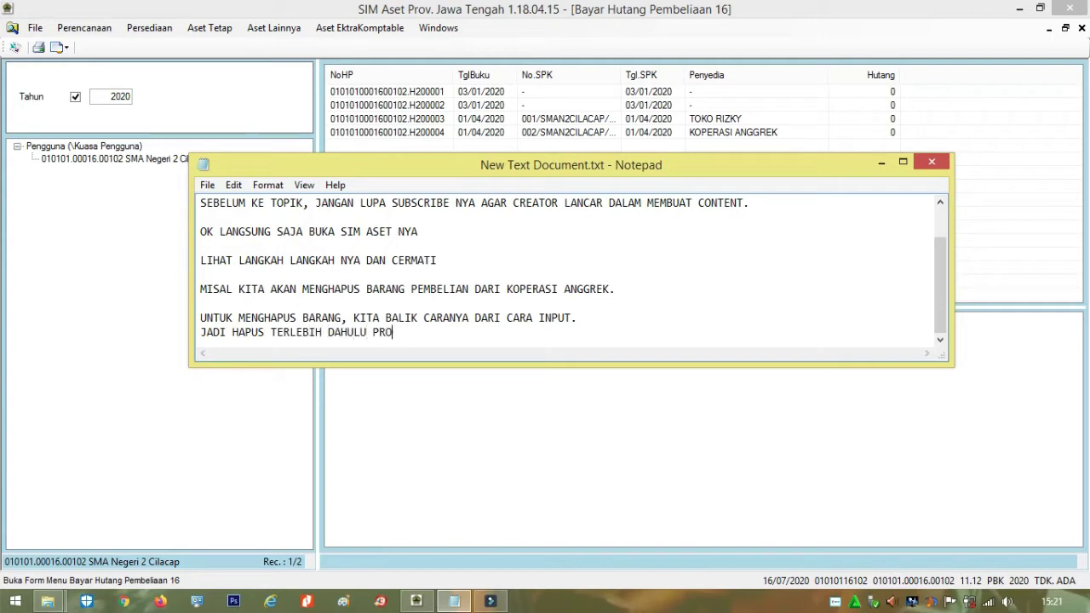
type("SES PEMBAYARANNYA.")
key("Return")
key("Return")
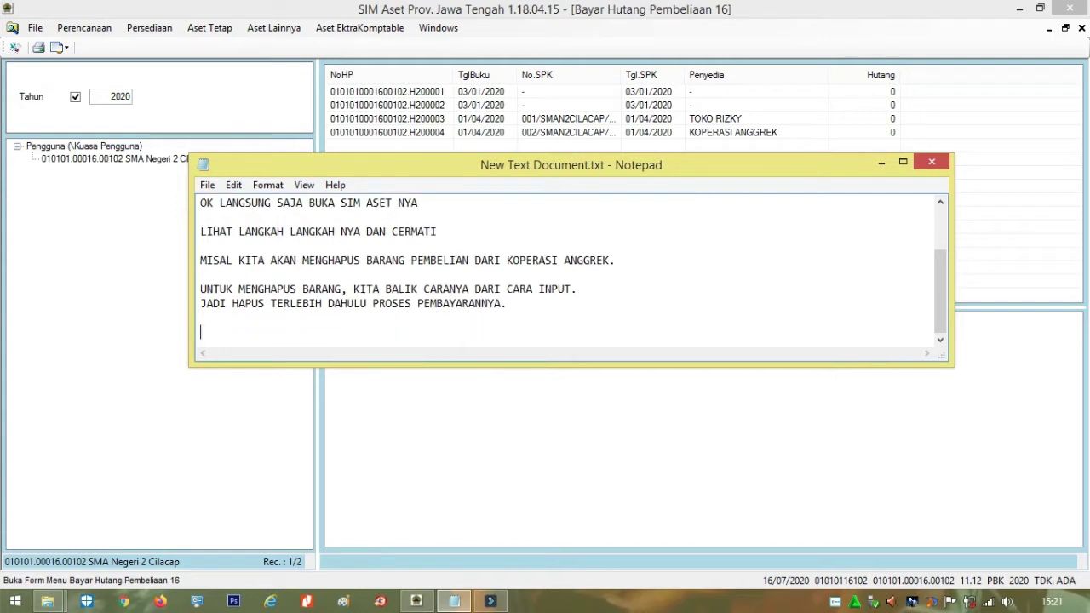
Step: Switch to SIM Aset and open the debt payment record of supplier KOPERASI ANGGREK
left_click(704, 68)
double_click(655, 132)
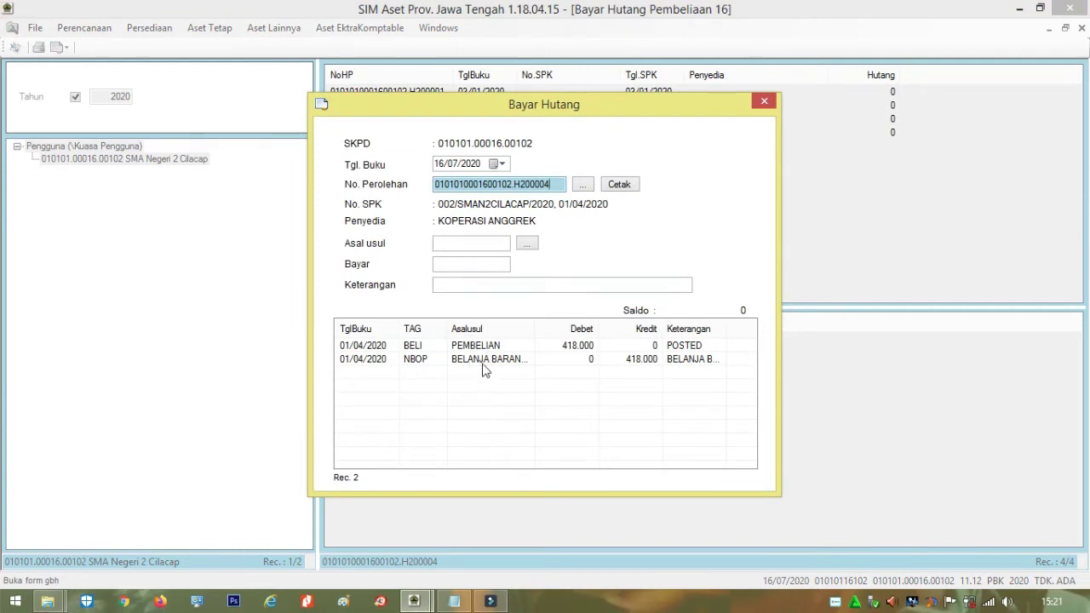
Step: Move the Notepad note clear of the payment rows and add the line "DOUBLE CLICK DI BAGIAN YG SUDAH TERISI HARGA KREDIT"
left_click(454, 601)
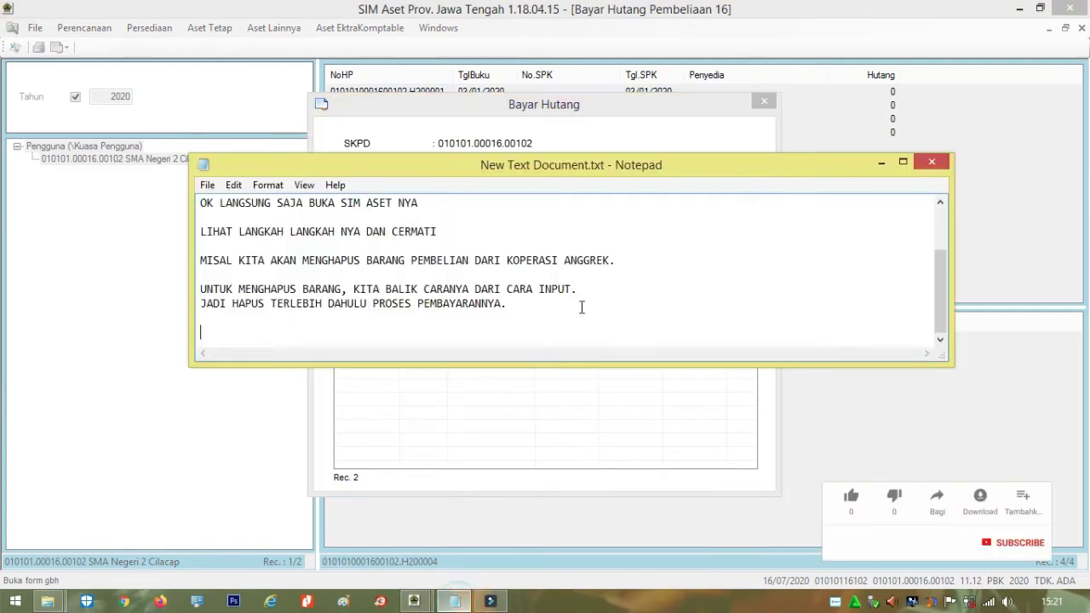
left_click_drag(612, 178, 616, 114)
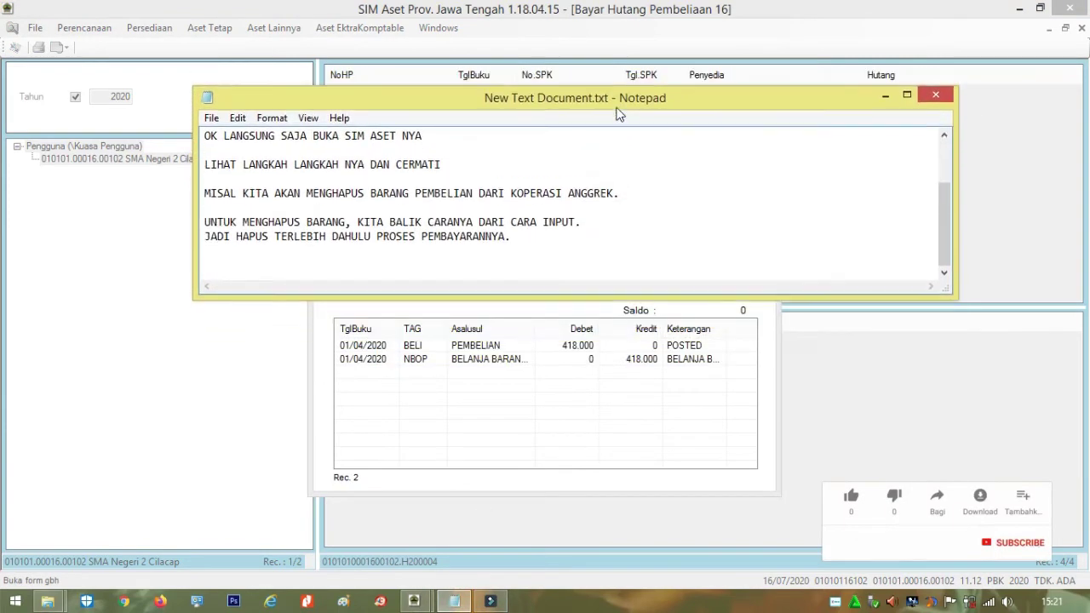
left_click(507, 260)
type("DOUBLE CLI")
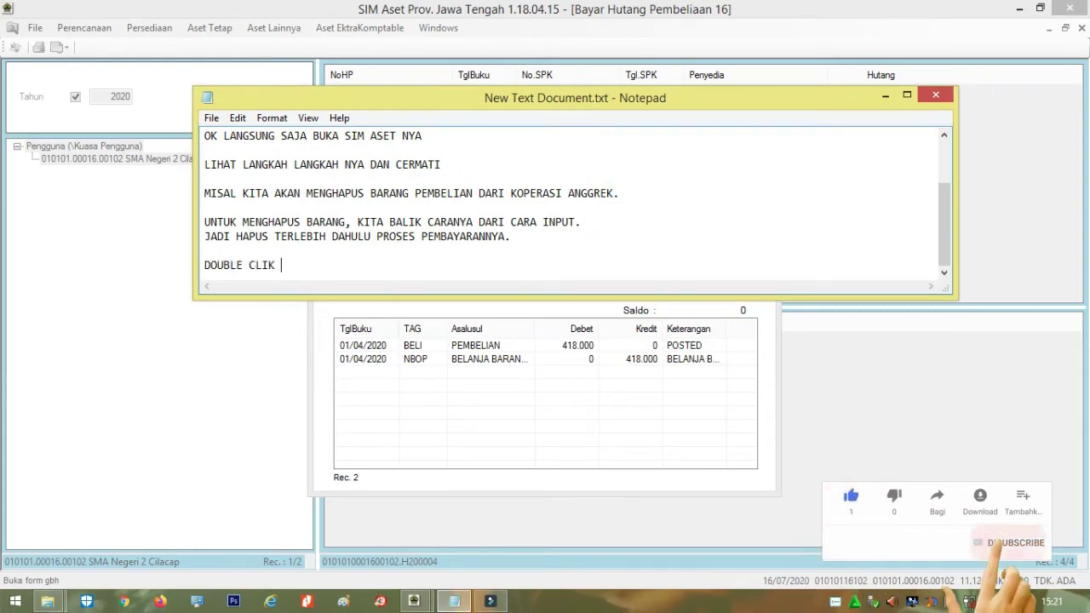
type("CK")
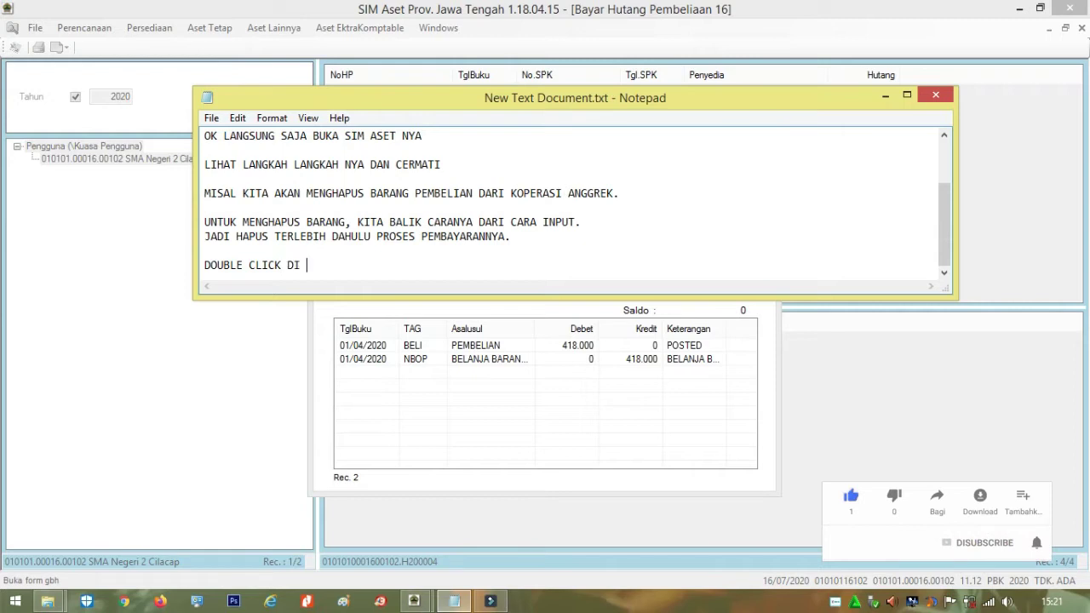
type(" DI BAGIAN")
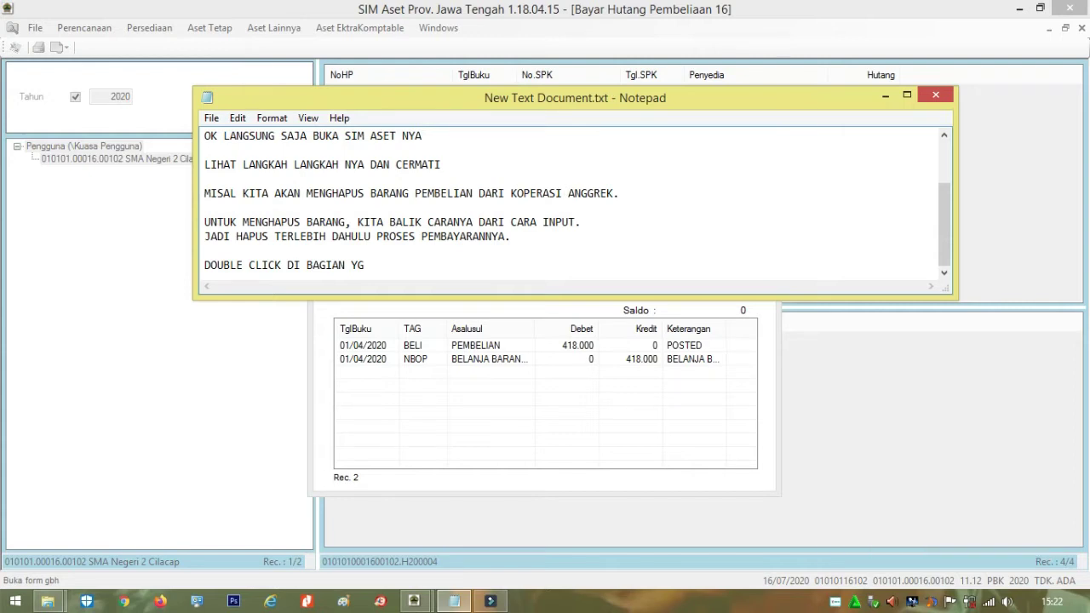
type("YG SUDAH TERISI HARGA KREDIT")
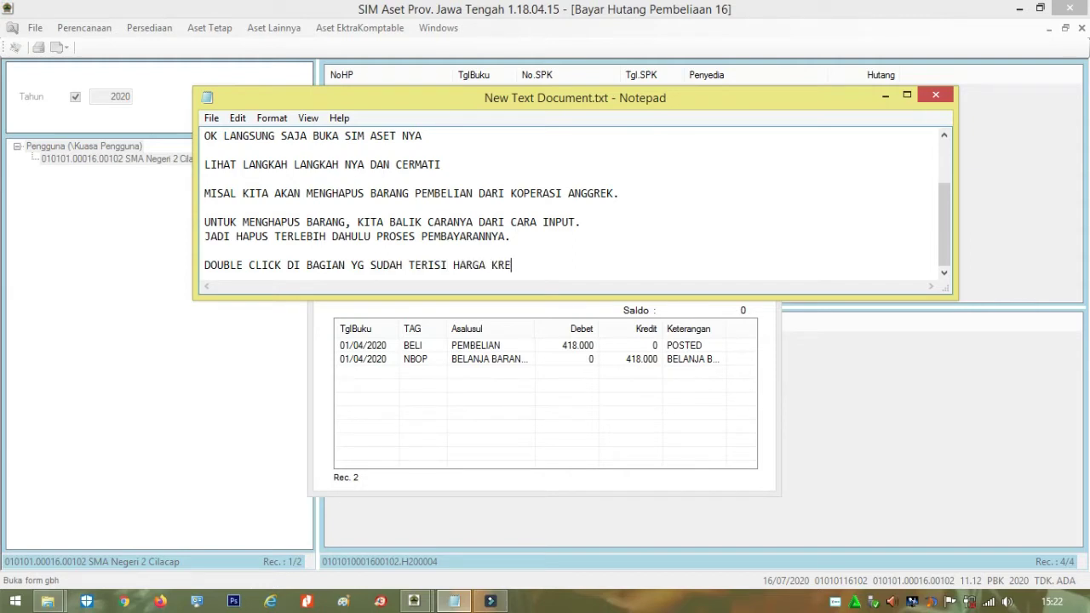
Step: Load the NBOP payment row with the credit amount into the fields of the Bayar Hutang form
left_click(606, 362)
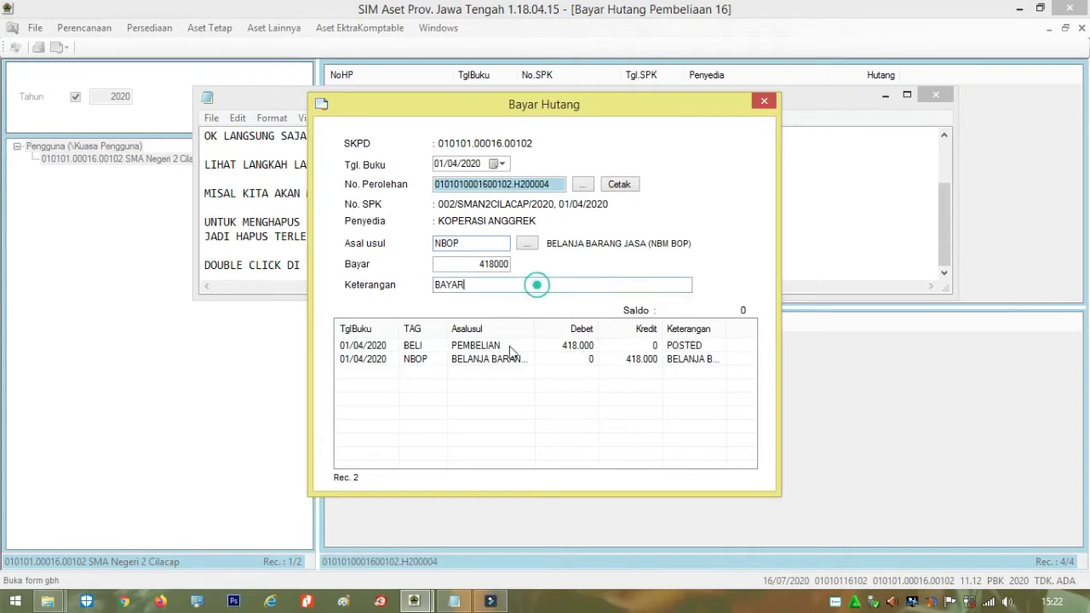
Step: Move the Notepad note below the payment fields and add the line "LALU MASUKKAN KURSOR KE DALAM KOLOM KETERANGAN DAN LANGSUNG KLIK TOMBOL CTRL + D"
left_click(454, 601)
left_click_drag(566, 103, 525, 368)
type("MAKADI")
key("BackSpace")
key("BackSpace")
key("BackSpace")
key("BackSpace")
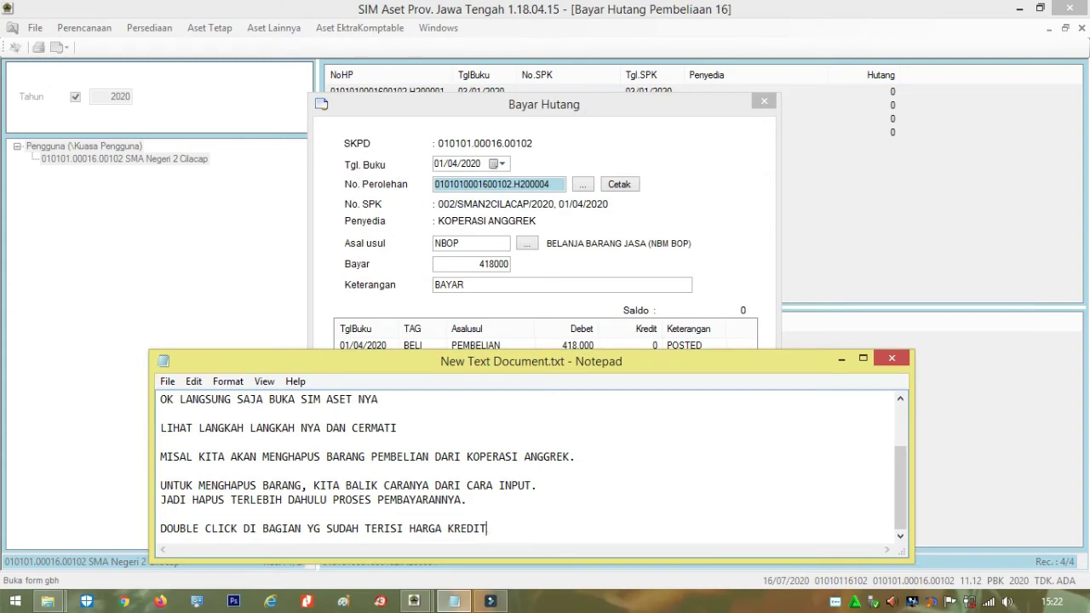
key("Return")
key("Return")
type("LALU MASU")
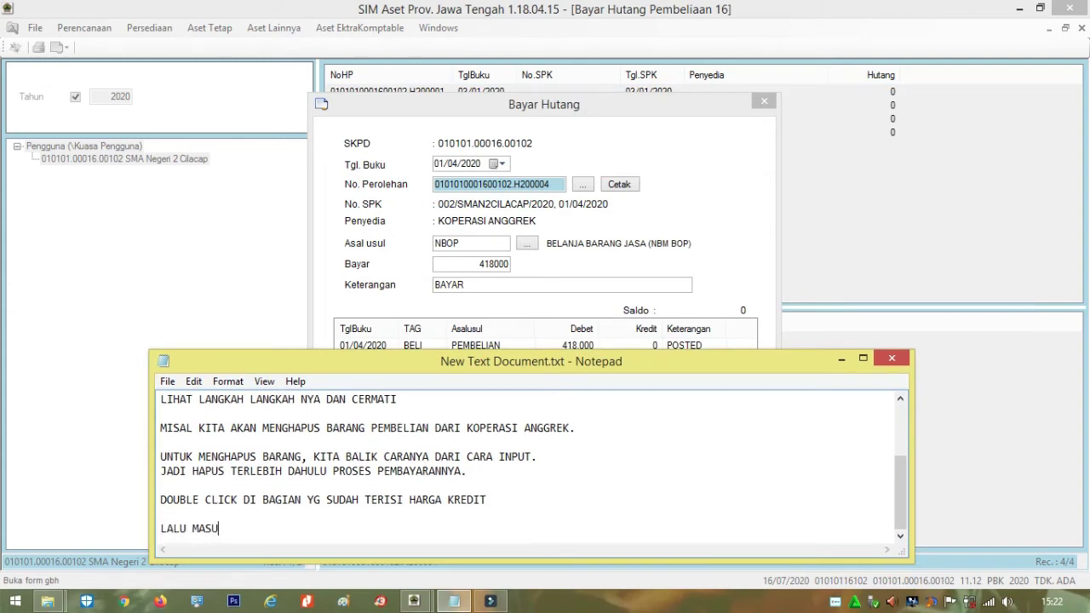
type("KKAN KURSOR KE DALAM KO")
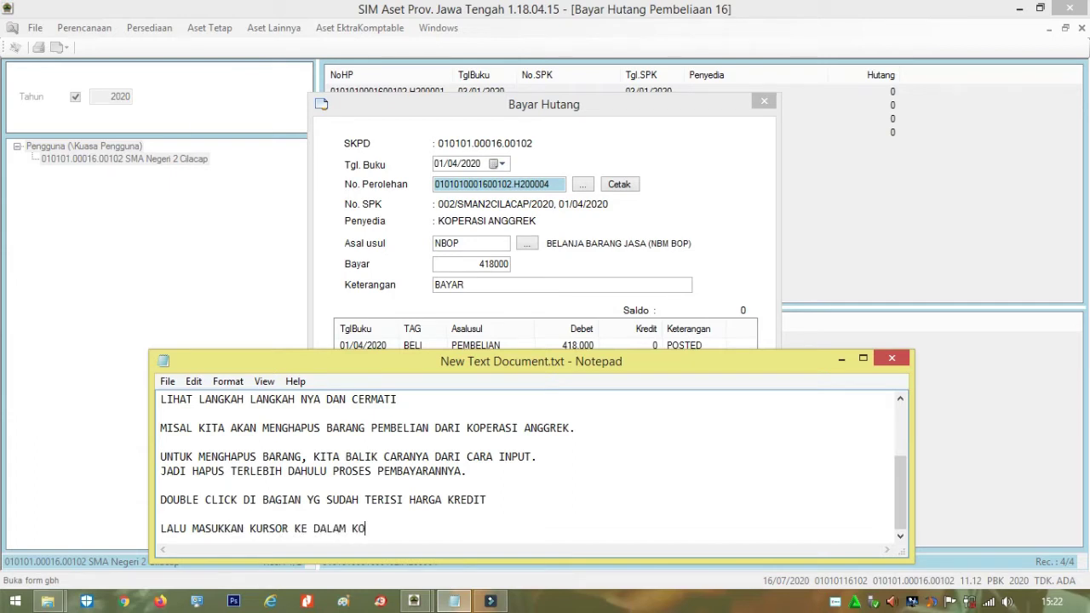
type("LOM KETERANGAN DAN LANGSUNG KLIK T")
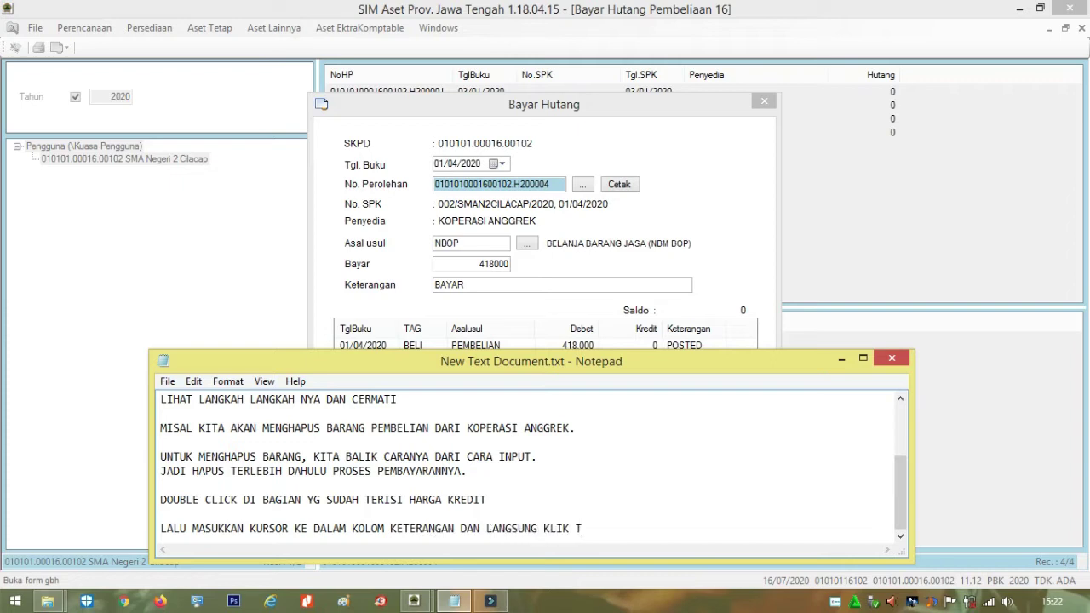
type("OMBOL CTRL + D")
Step: Switch to SIM Aset, delete the loaded NBOP payment entry from the Keterangan field and close the Bayar Hutang form
left_click(551, 282)
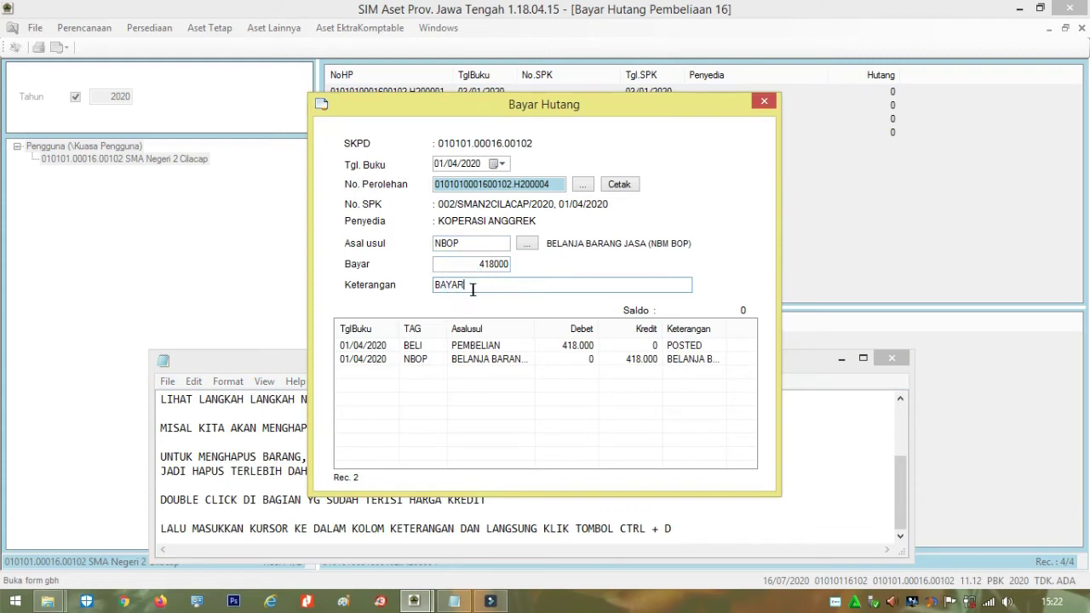
key("ctrl+d")
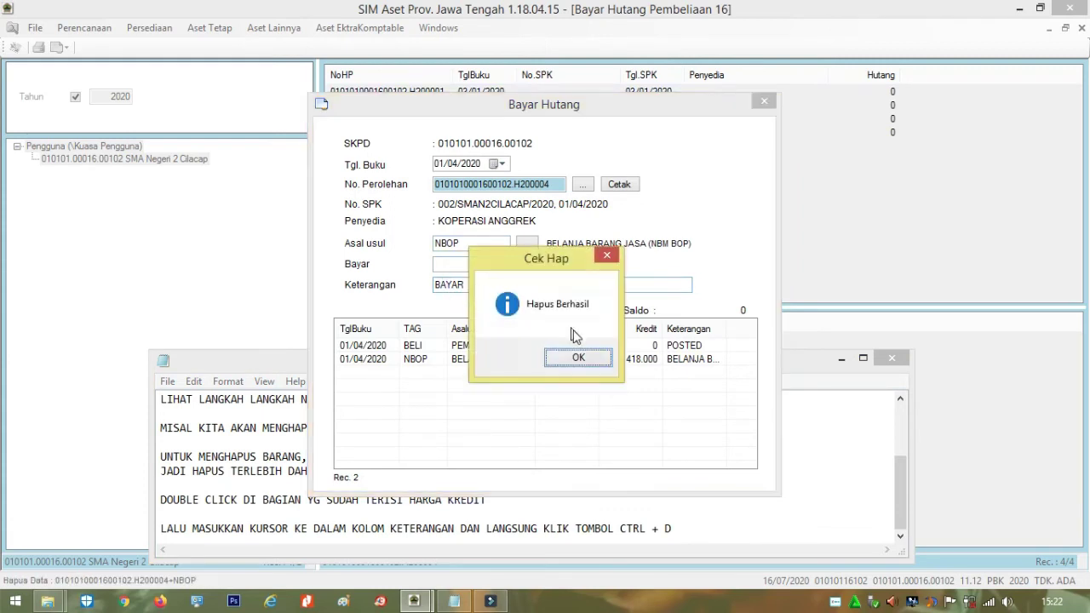
left_click(578, 358)
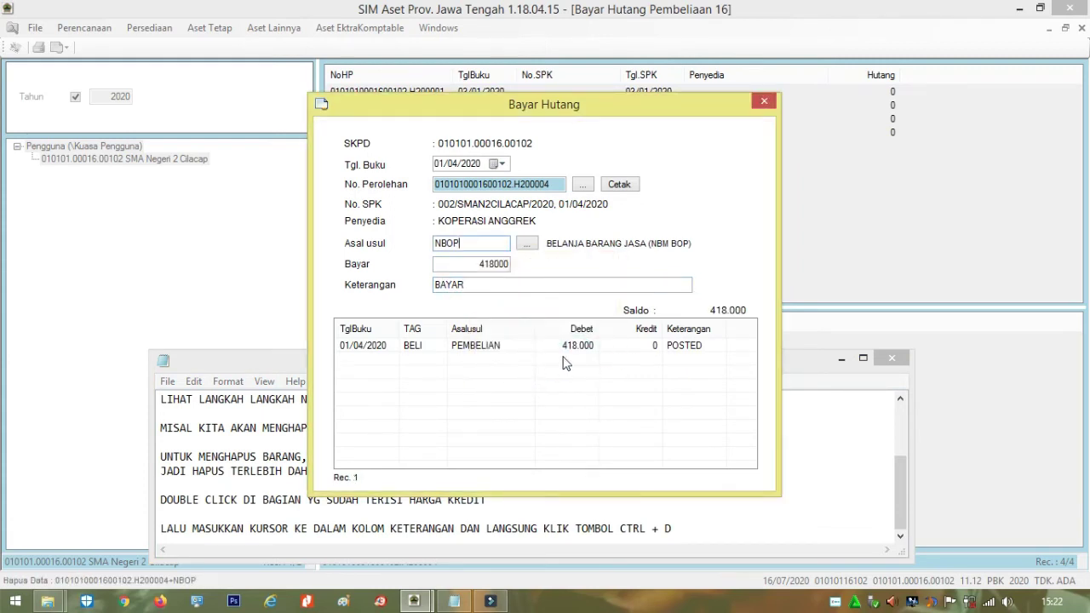
left_click(763, 103)
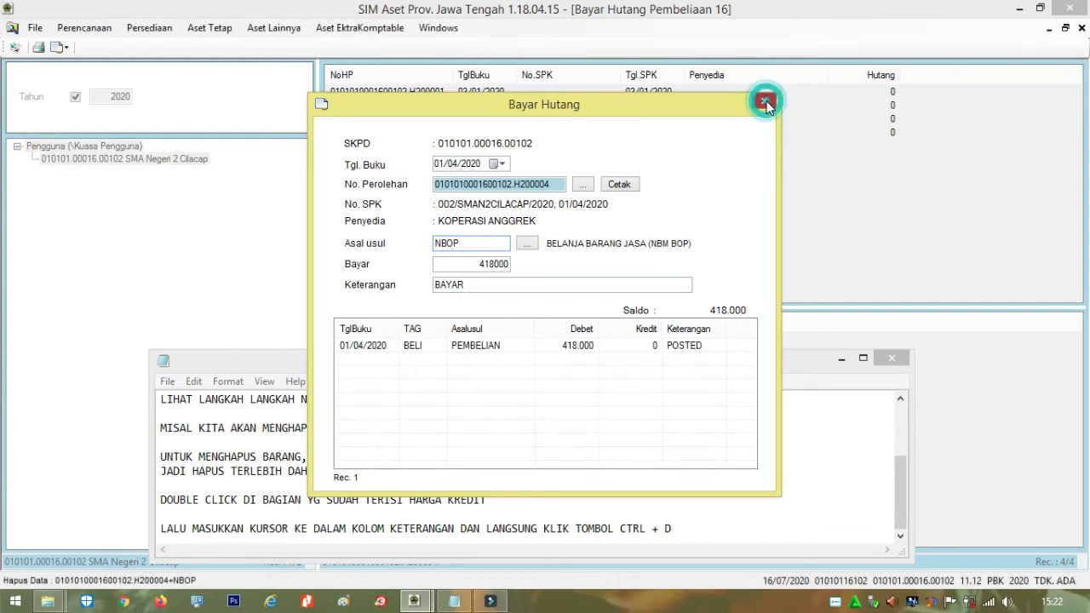
Step: Reload the debt list for SMA Negeri 2 Cilacap and open Perhitungan Harga Perolehan from the inventory administration functions
left_click(690, 234)
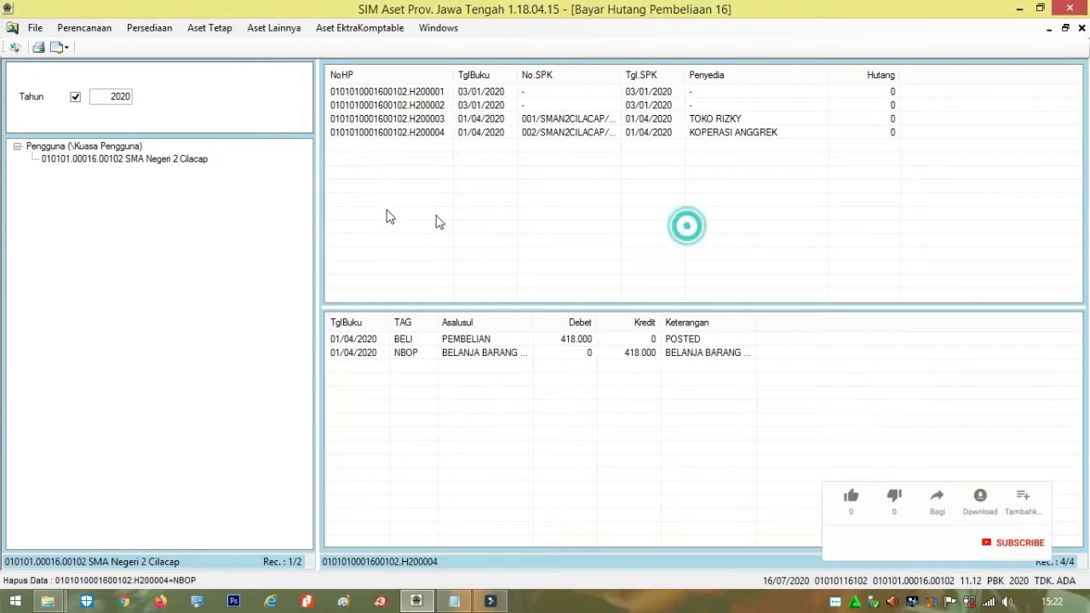
left_click(117, 161)
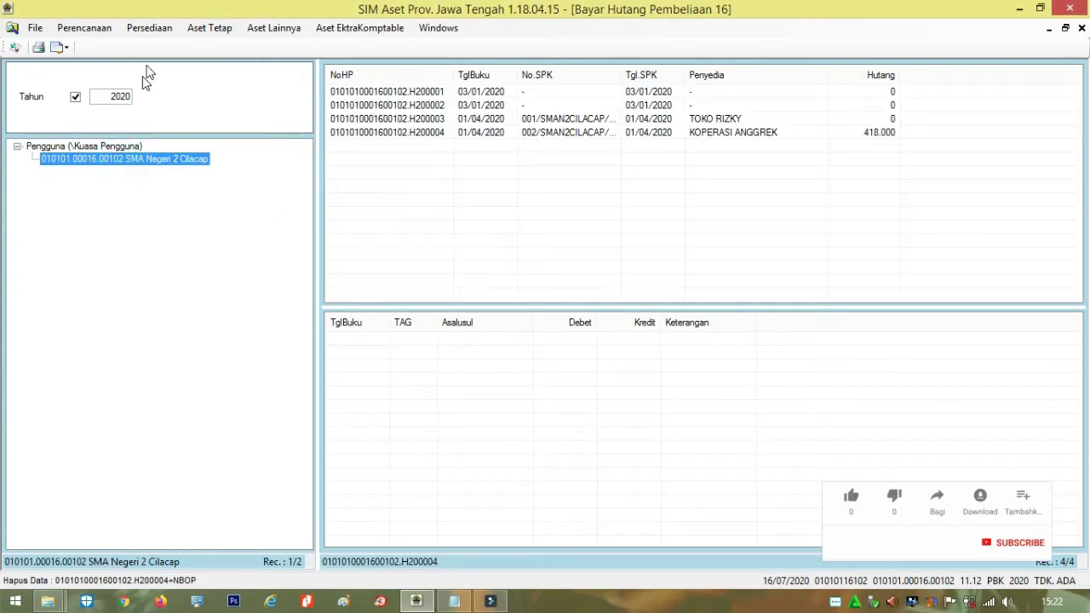
left_click(163, 27)
mouse_move(175, 68)
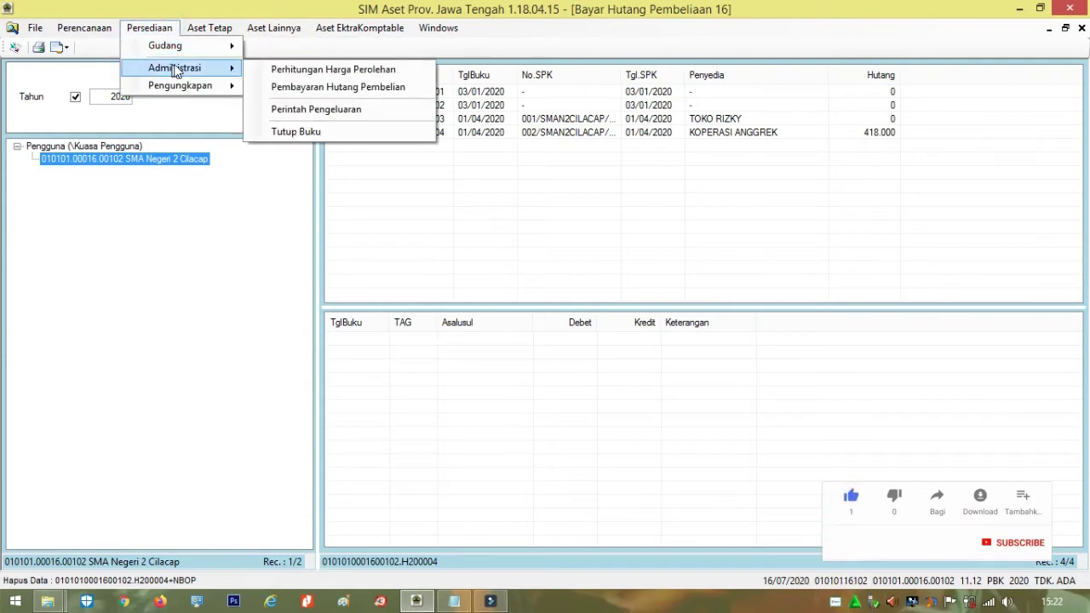
left_click(262, 70)
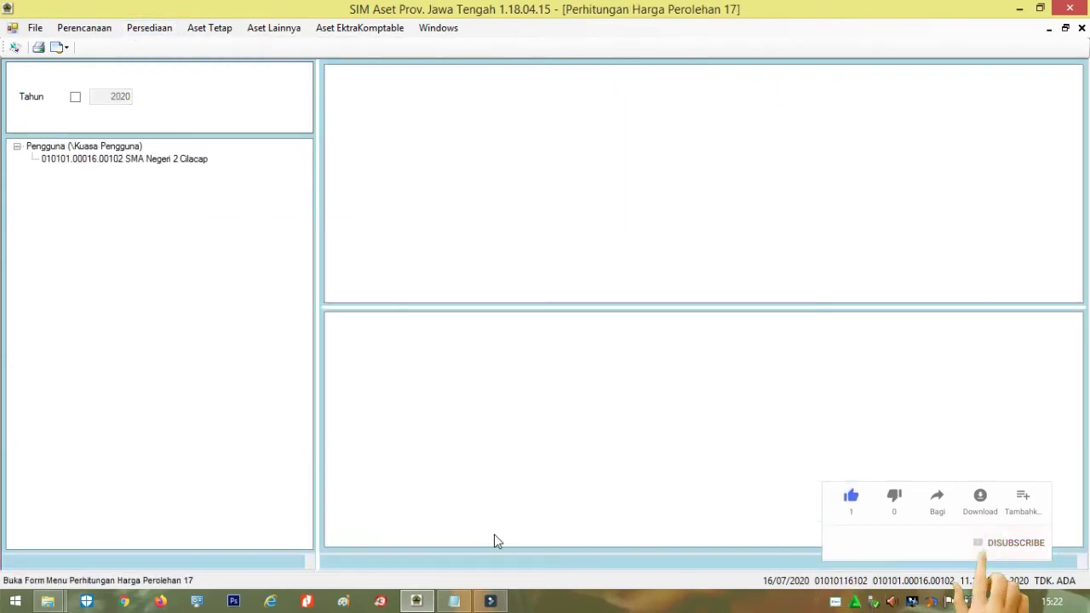
Step: Switch to Notepad and add the line "LALU LANJUT MENGHAPUS HARGA BARANG SATU PER SATU. INGAT SATU PER SATU", followed by a blank line
key("alt+Tab")
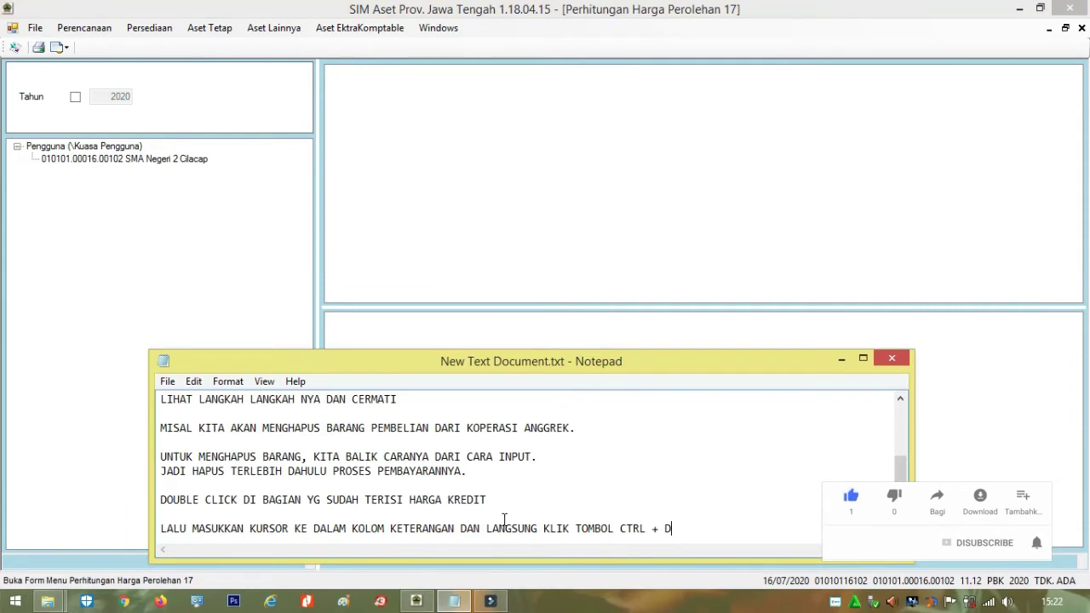
key("Return")
key("Return")
type("Llu")
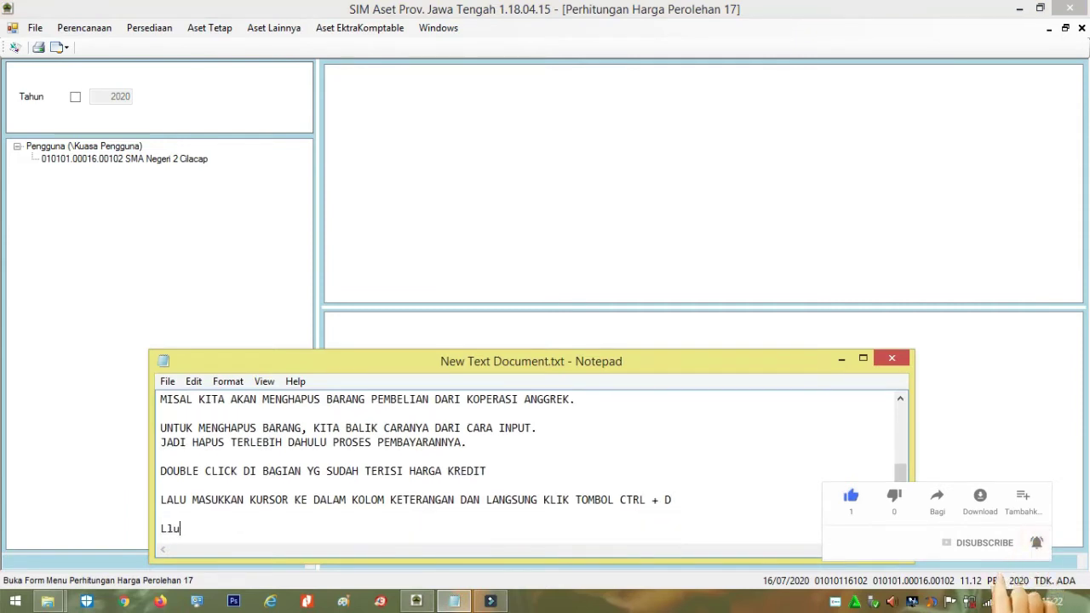
type("LU ")
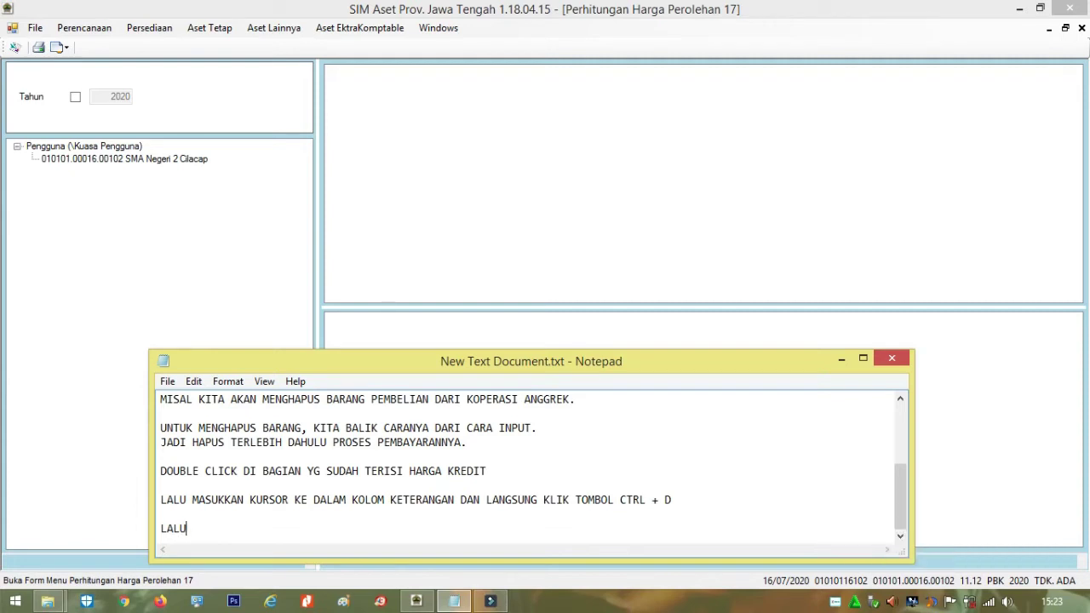
type("LANJUT MENGHAPUS ")
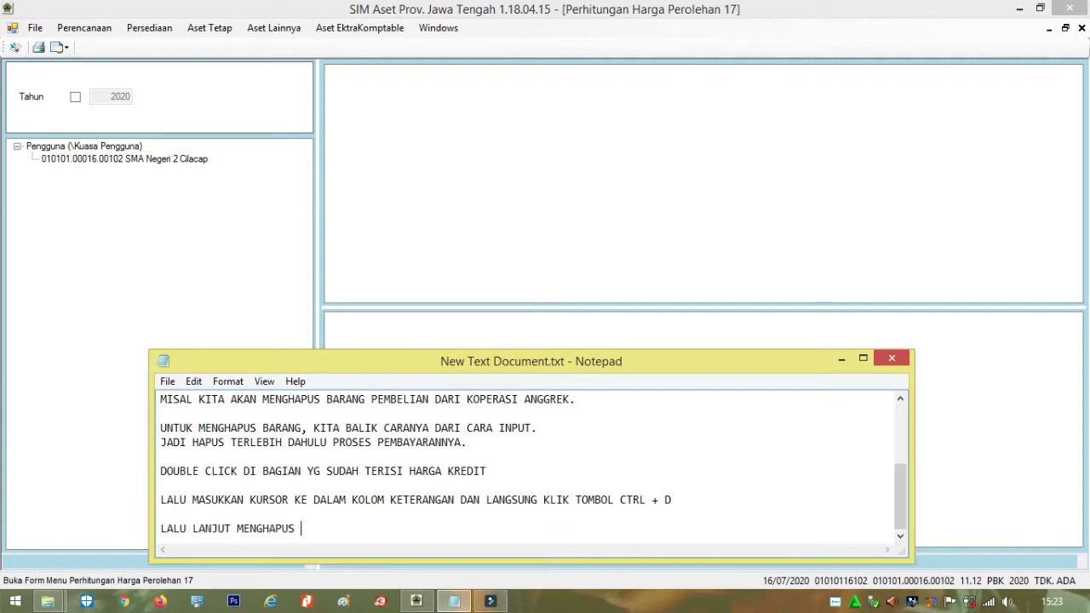
type("HARGA BARANG SATU ER")
key("BackSpace")
key("BackSpace")
type("PER SATU. INGAT SATU")
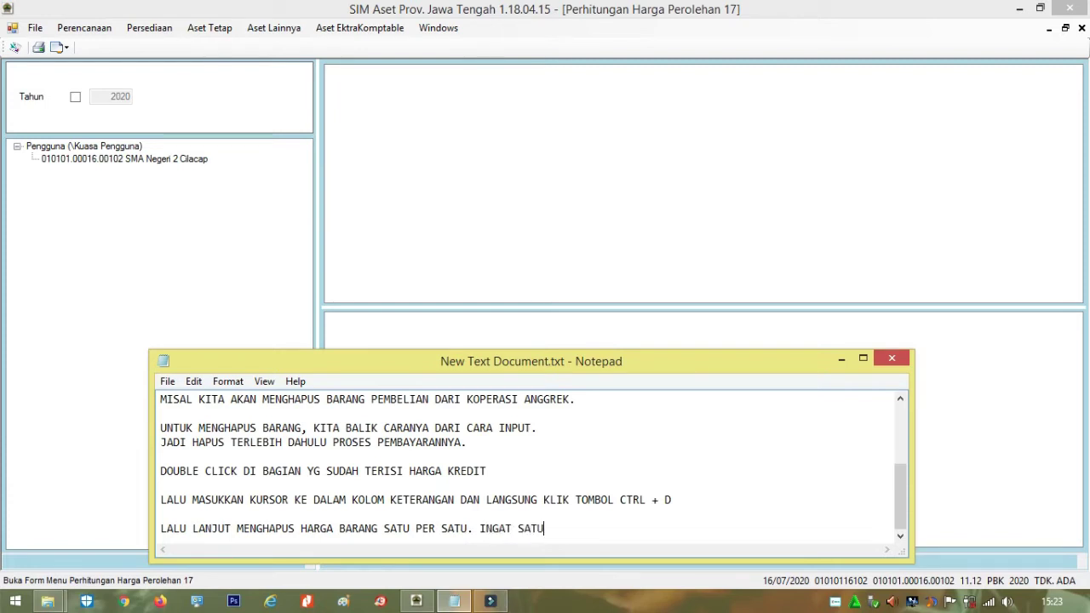
type(" PER SATU")
key("Return")
key("Return")
Step: In SIM Aset, list the school's 2020 acquisition records, open the KOPERASI ANGGREK record and load its Vanish Botol 180ml item
left_click(253, 190)
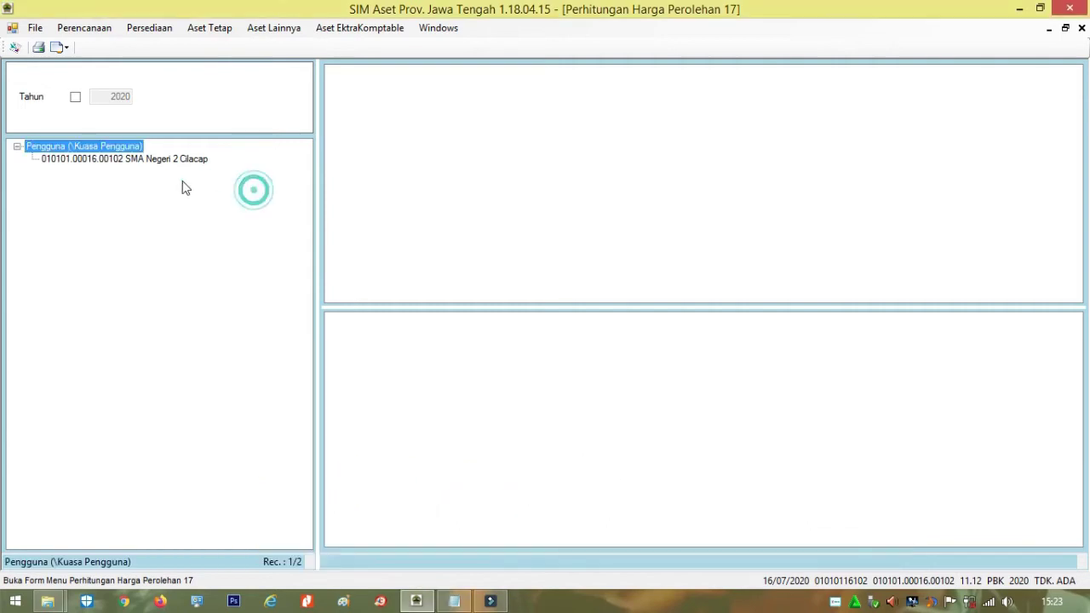
left_click(76, 97)
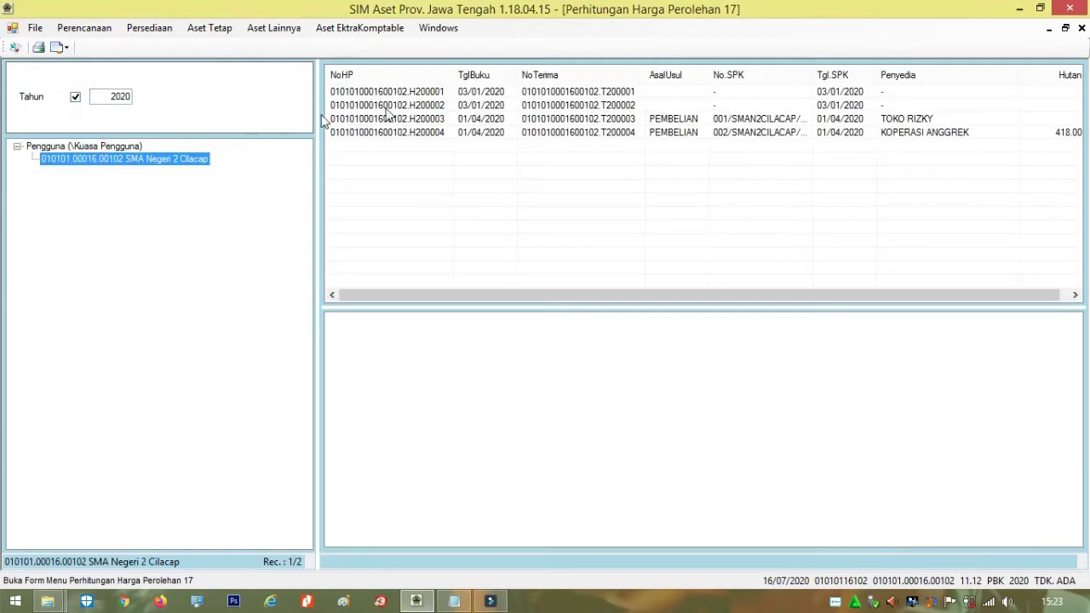
double_click(805, 132)
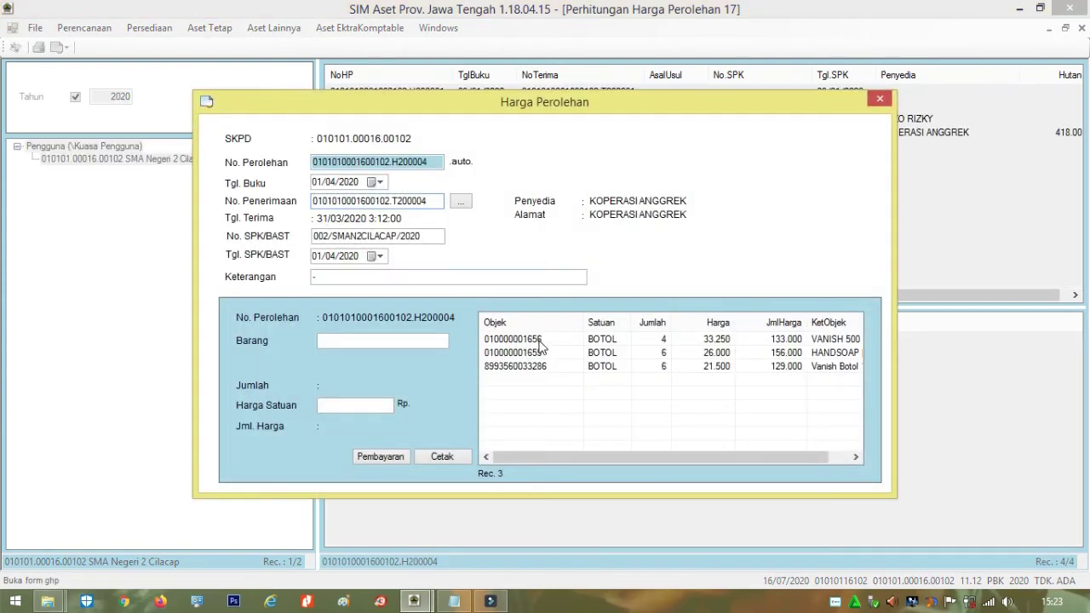
double_click(532, 369)
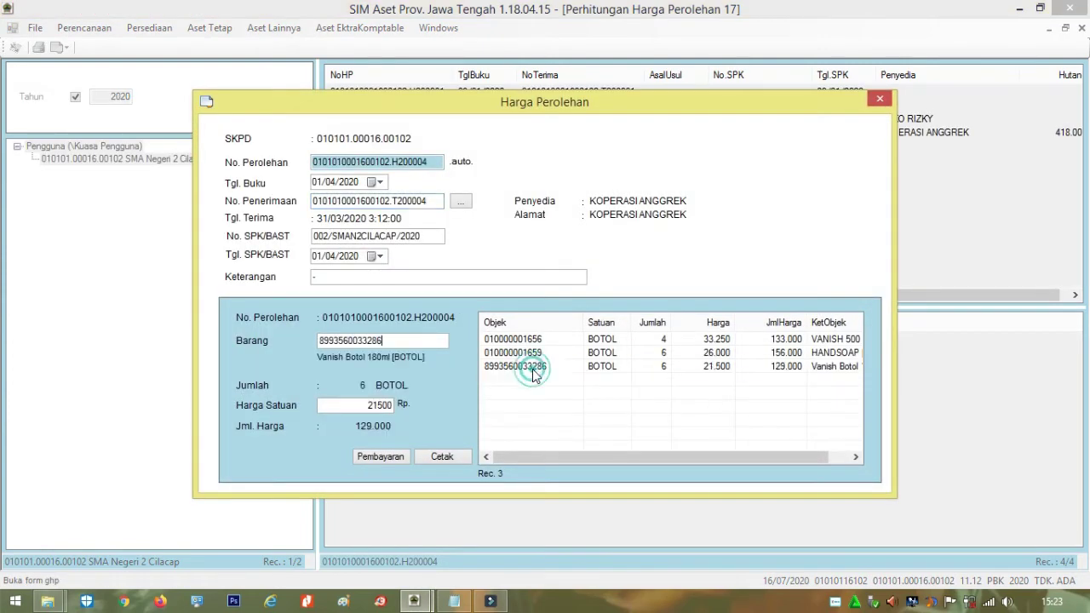
Step: Move the Notepad note above the item list and add "DOUBLE KLIK DI BARANG YG AKAN DIHAPUS LALU AKAN MUNCUL DATA KETERANGAN DI KOLOM SEBELAH KIRI"
key("alt+Tab")
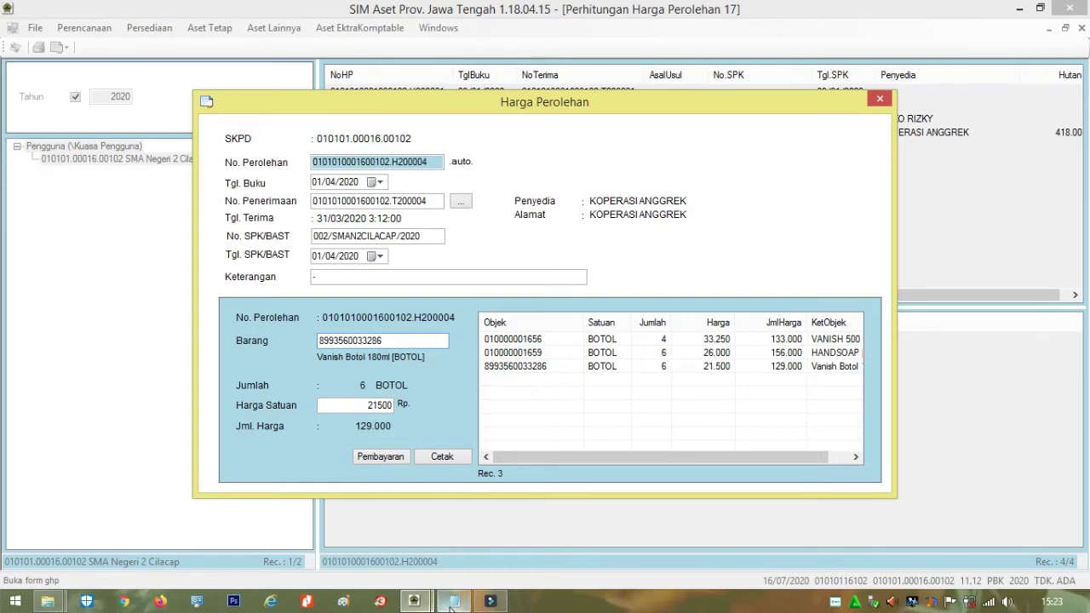
left_click_drag(540, 359, 543, 89)
type("DOUBLE KLIK")
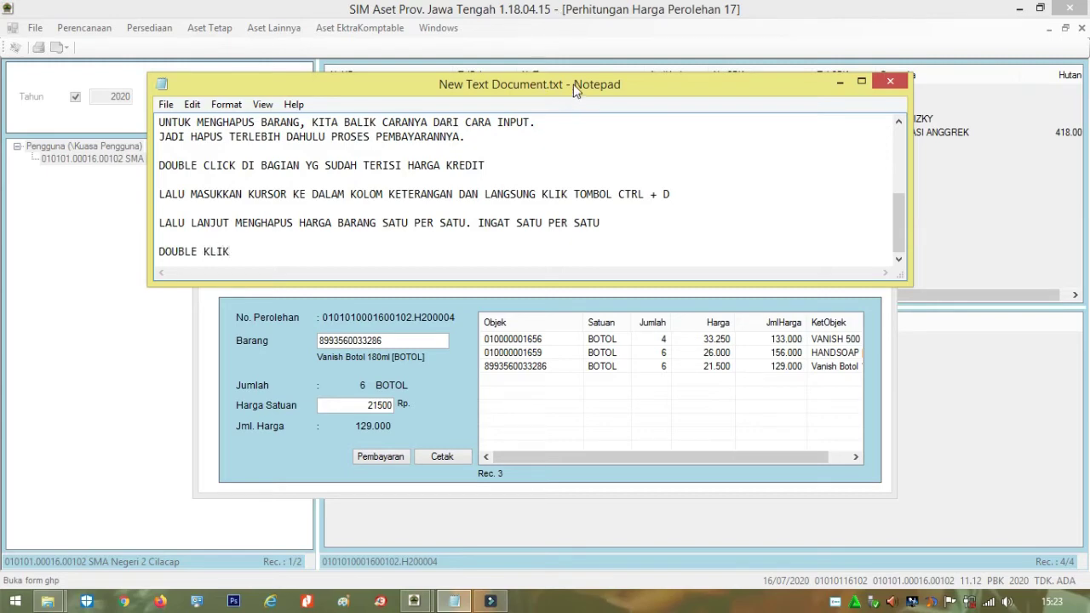
left_click_drag(569, 94, 587, 129)
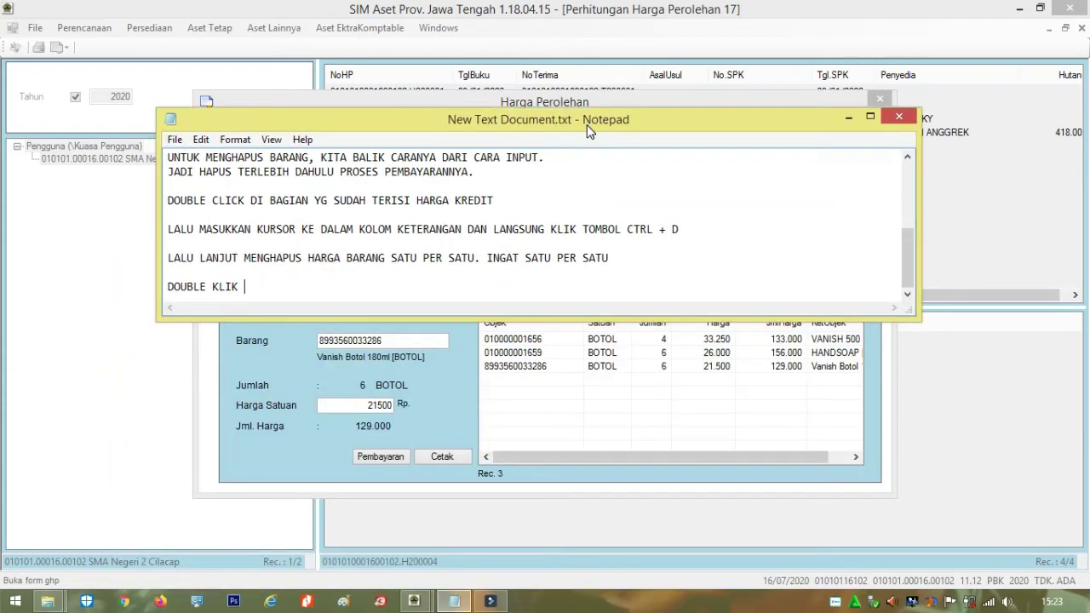
type("DI BARANG YG AKAN")
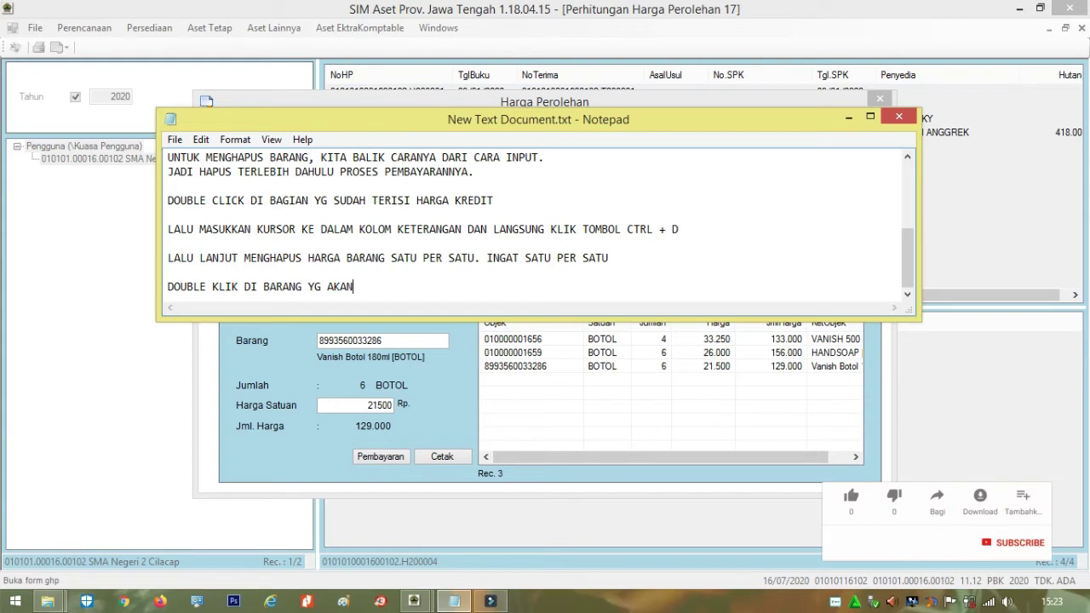
type(" DIHAPUS LALU AKAN MUN")
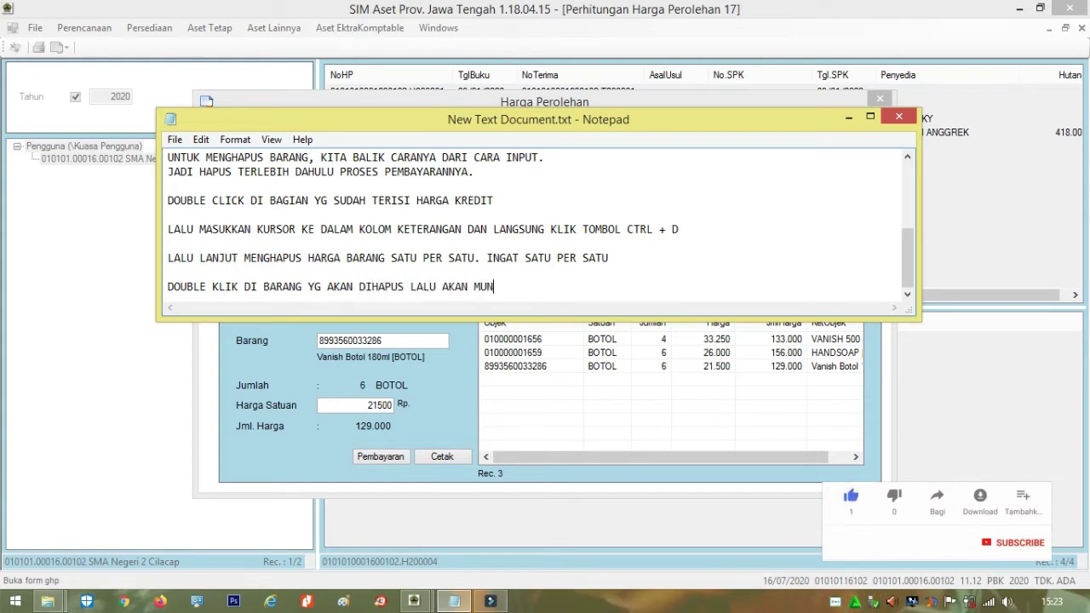
type("CUL DATA KET")
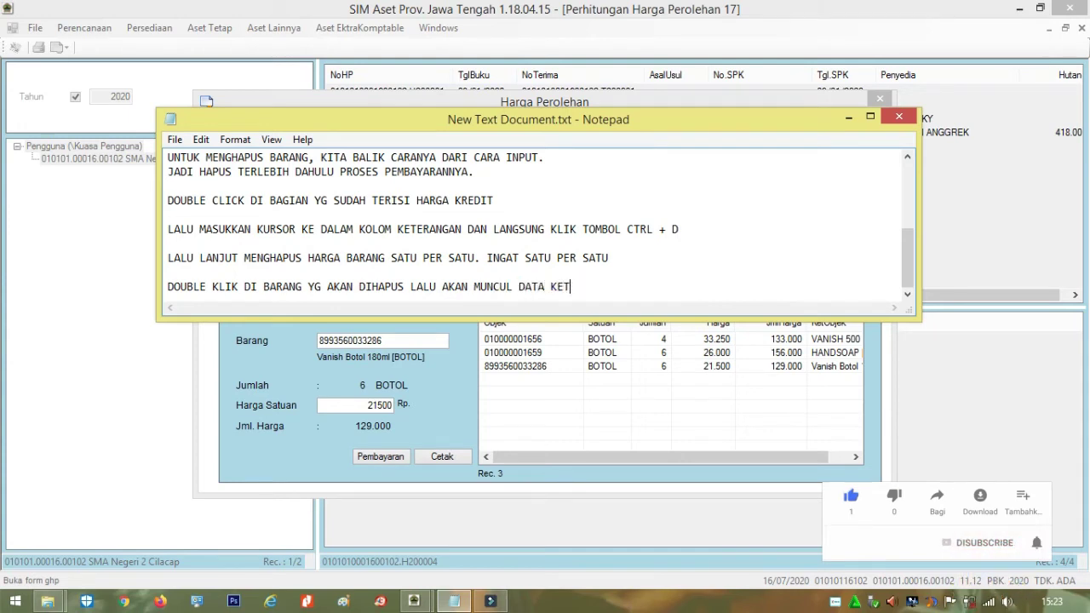
type("ERANGAN DI ")
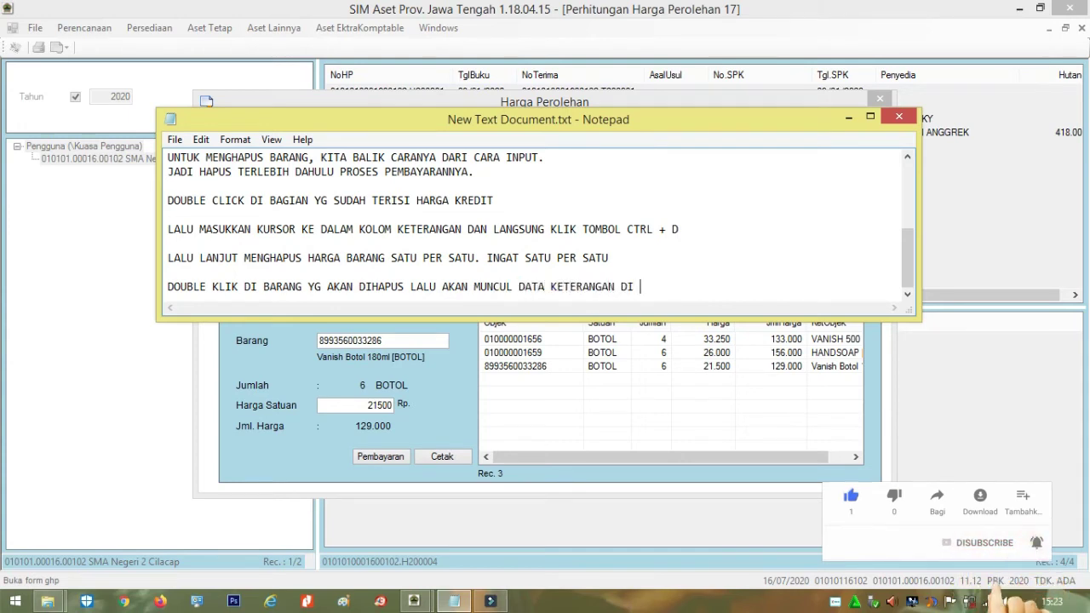
type("KOLOM SEBELAH KIRI")
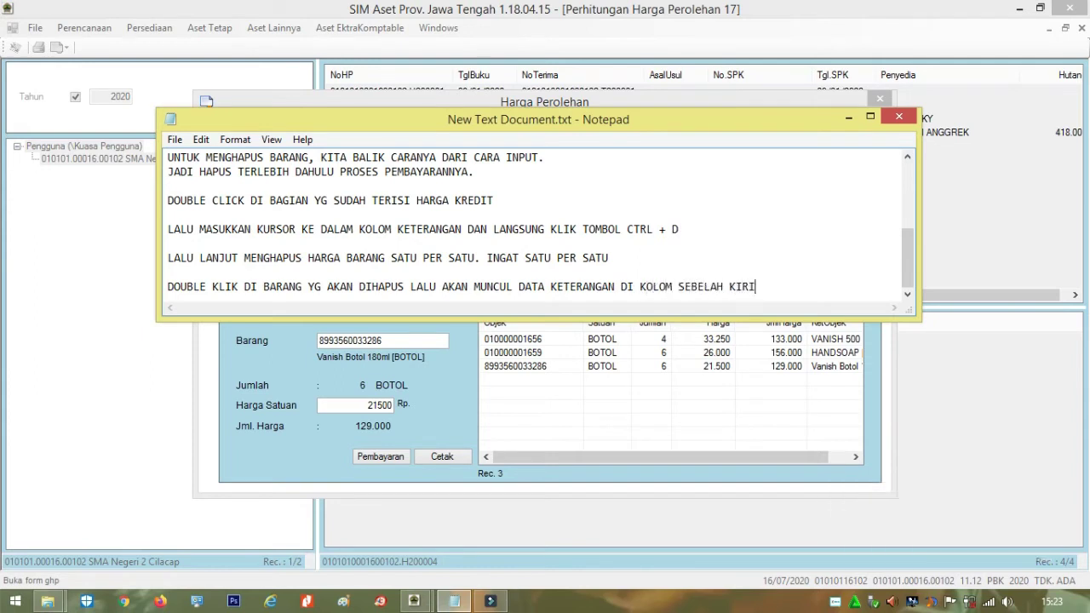
Step: Add the line "LETAKKAN KURSOR DI HARGA SATUAN LALU TEKAN CTRL + D SATU PERSATU HINGGA SEMUA HARGA BARANG MENJADI 0" after a blank line
key("Return")
key("Return")
type("LETAKKAN KURSOR DI HARGA SATUAN LALU TEKAN CTRL + D")
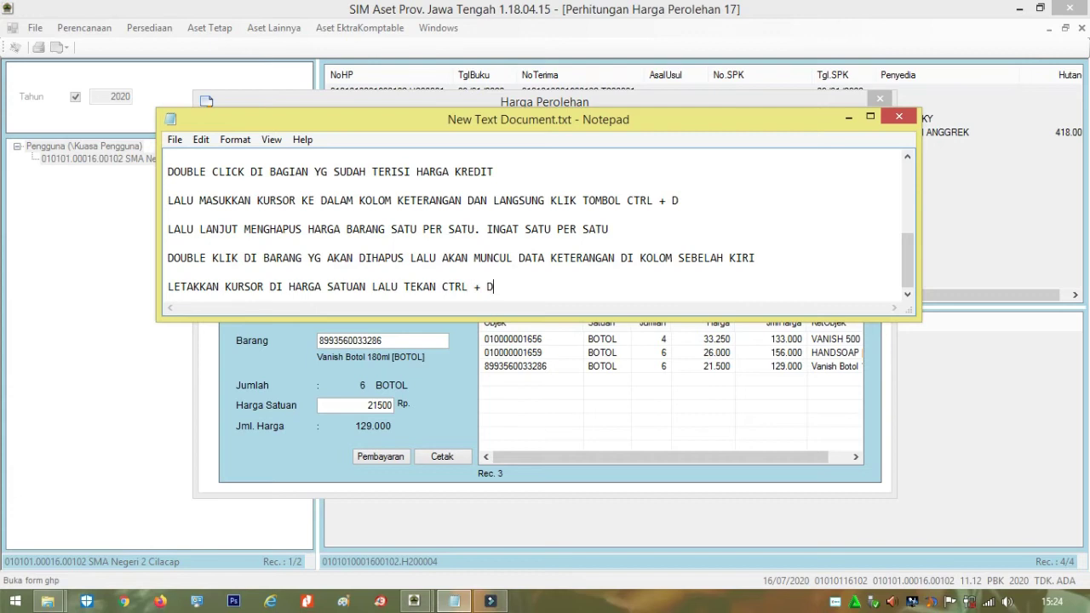
type("TU PERSATU HINGGA")
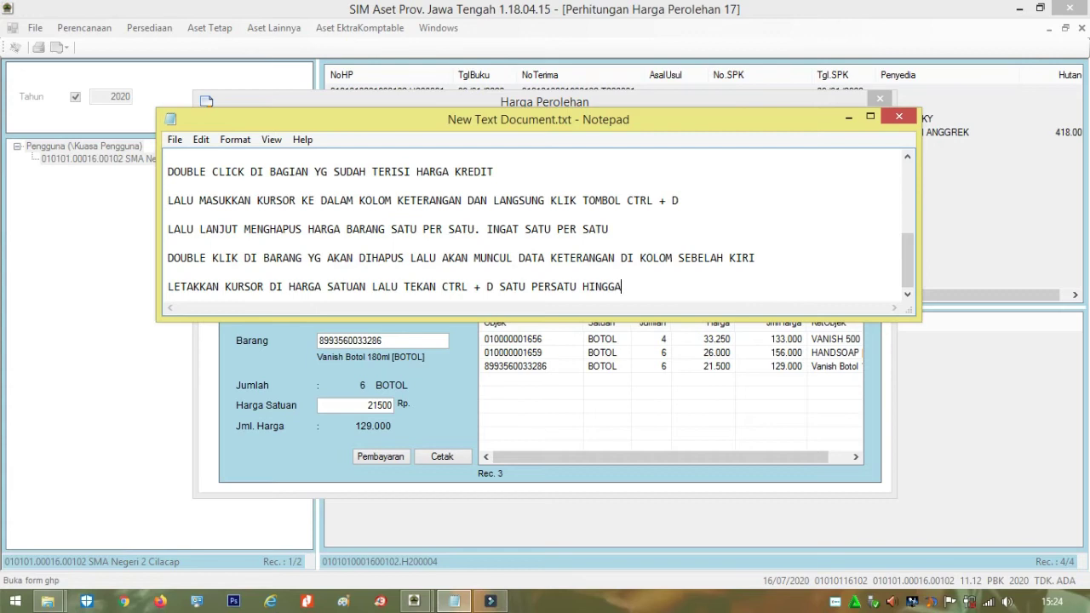
type(" SEMUA HARGA BARANG MENJADI")
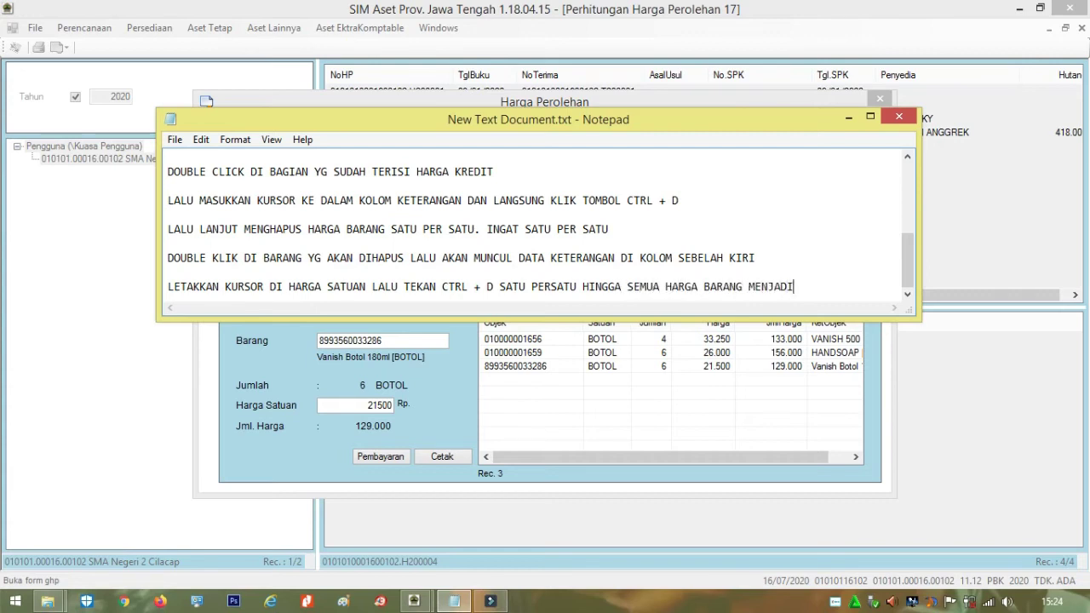
type(" 0")
key("Return")
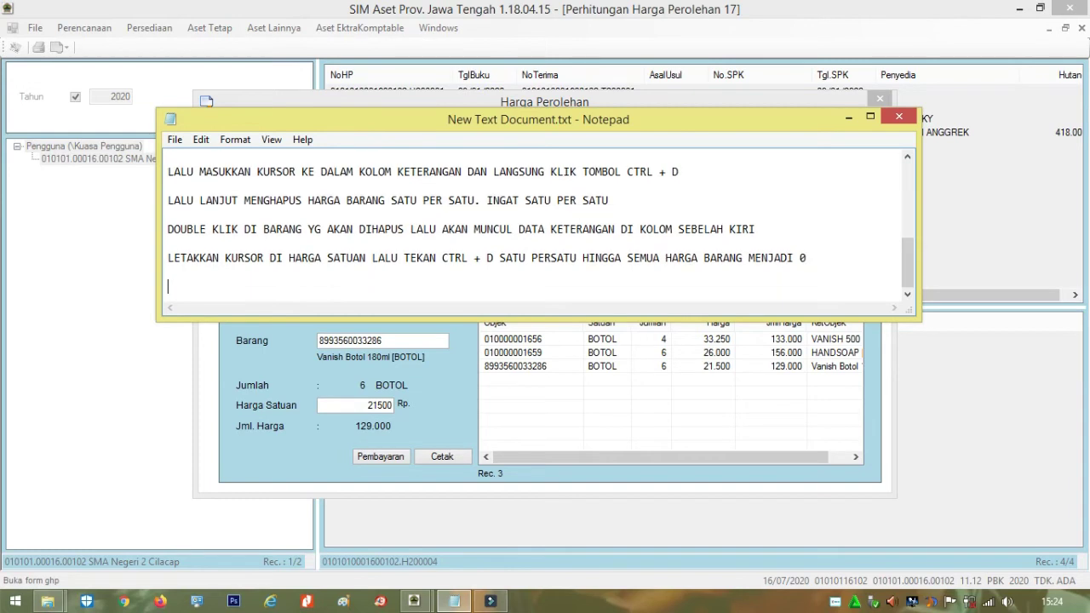
Step: In SIM Aset, delete the unit prices of Vanish Botol 180ml, VANISH 500 ML and HANDSOAP one by one in the KOPERASI ANGGREK acquisition record
left_click(655, 395)
double_click(652, 366)
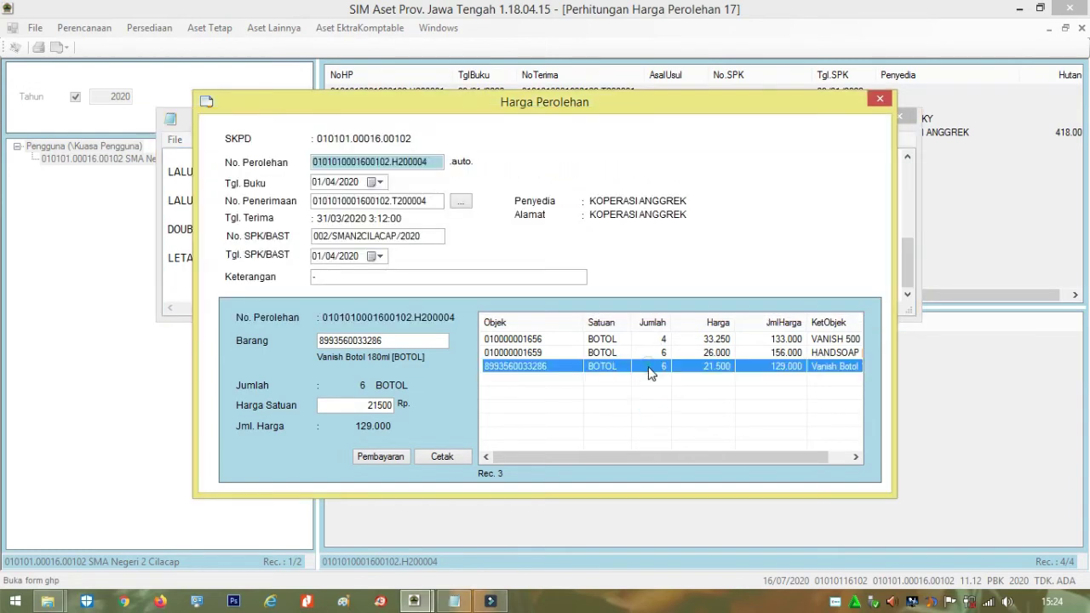
left_click(373, 406)
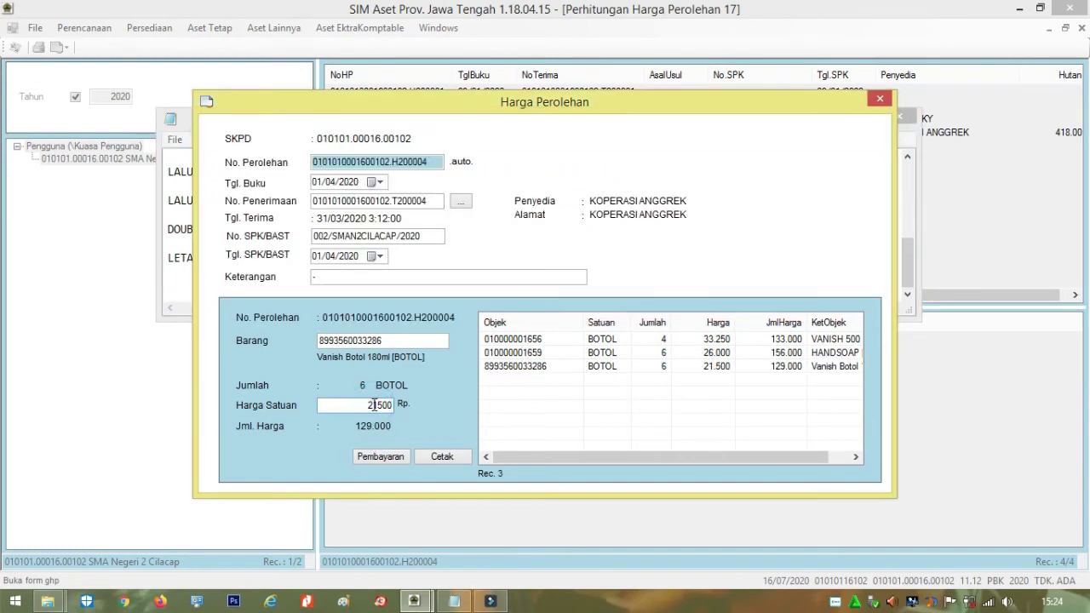
key("Return")
double_click(565, 341)
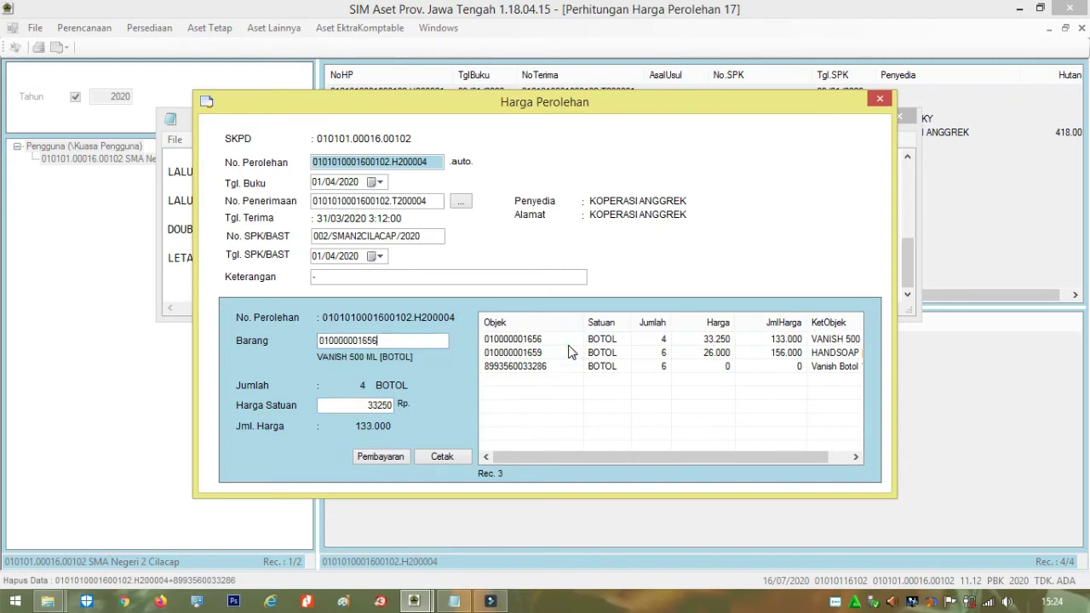
key("Return")
double_click(533, 338)
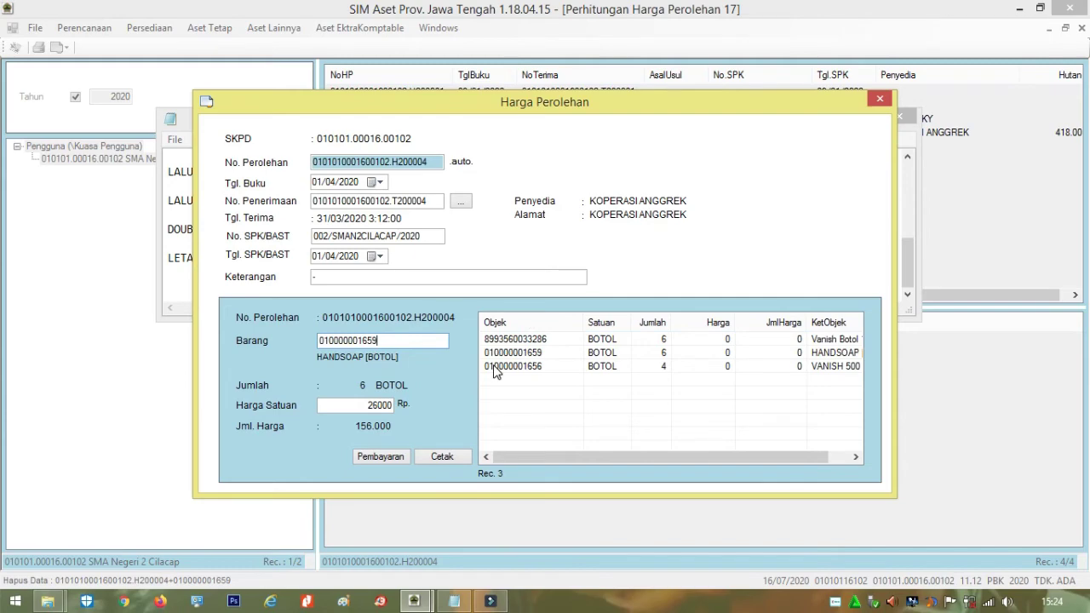
Step: Move the Notepad note over the item list and add "JIKA SUDAH LETAKAN KURSOR DI KOLOM KETERANGAN UNTUK MENGHAPUS BUKU HARGANYA."
left_click(454, 601)
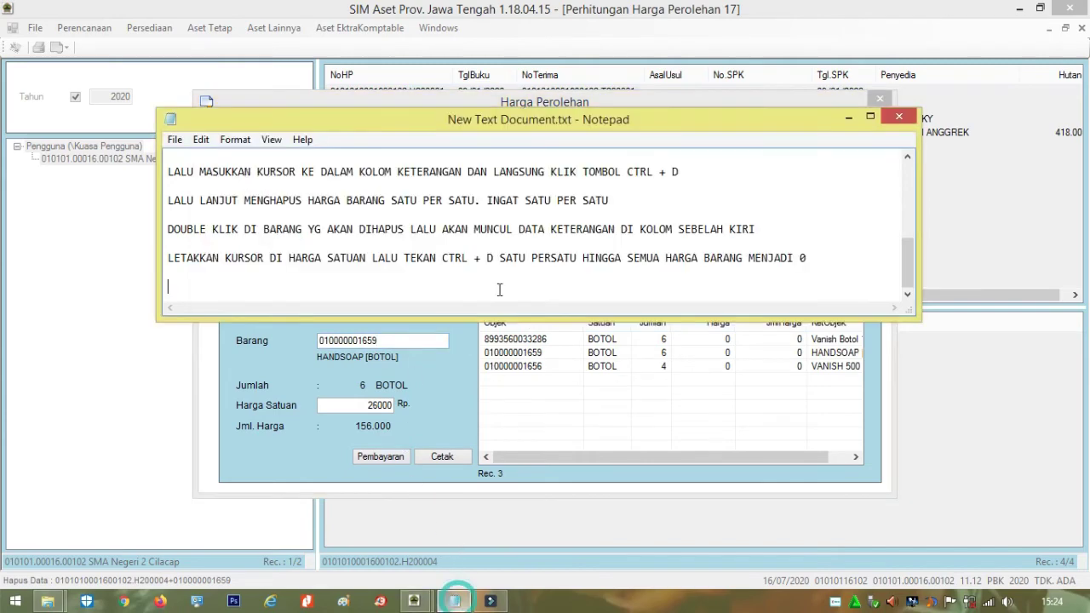
left_click_drag(544, 255, 560, 333)
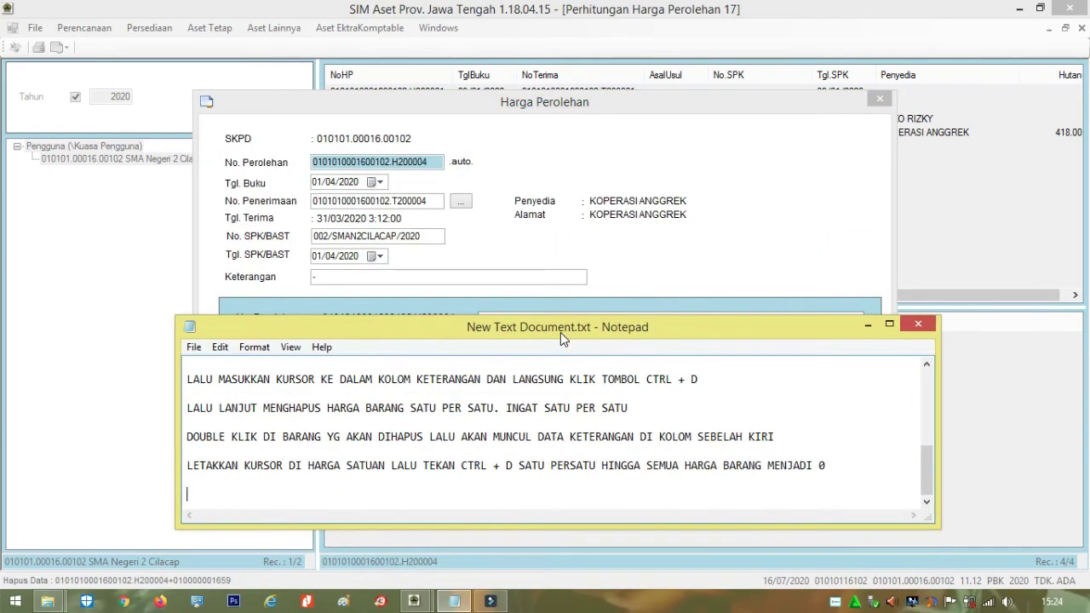
type("SUDAH LETAN")
key("BackSpace")
type("KAN KURSOR ")
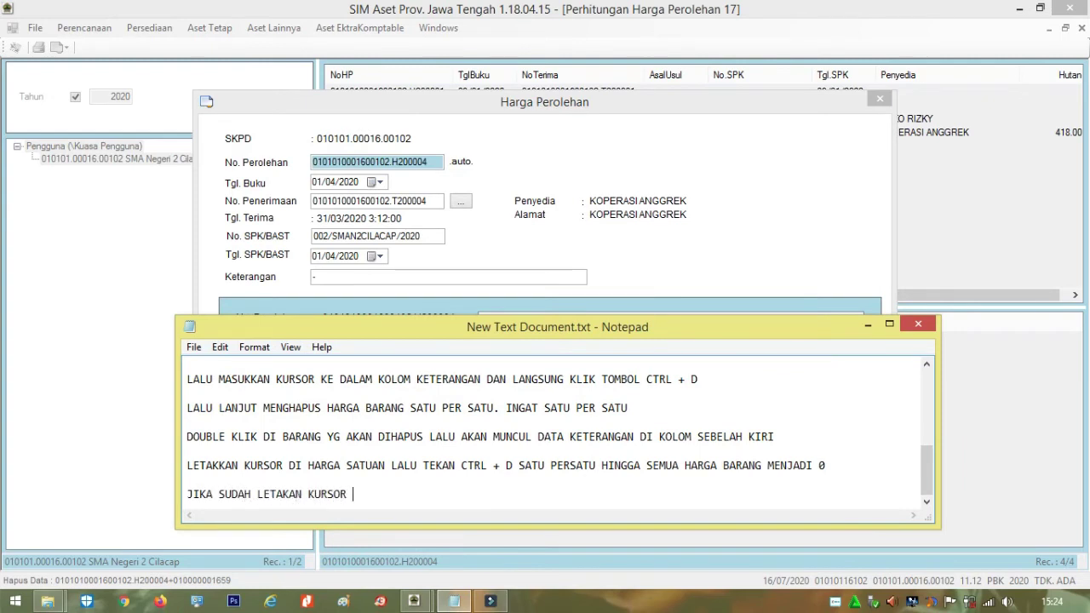
type("DI KOLOM KETE")
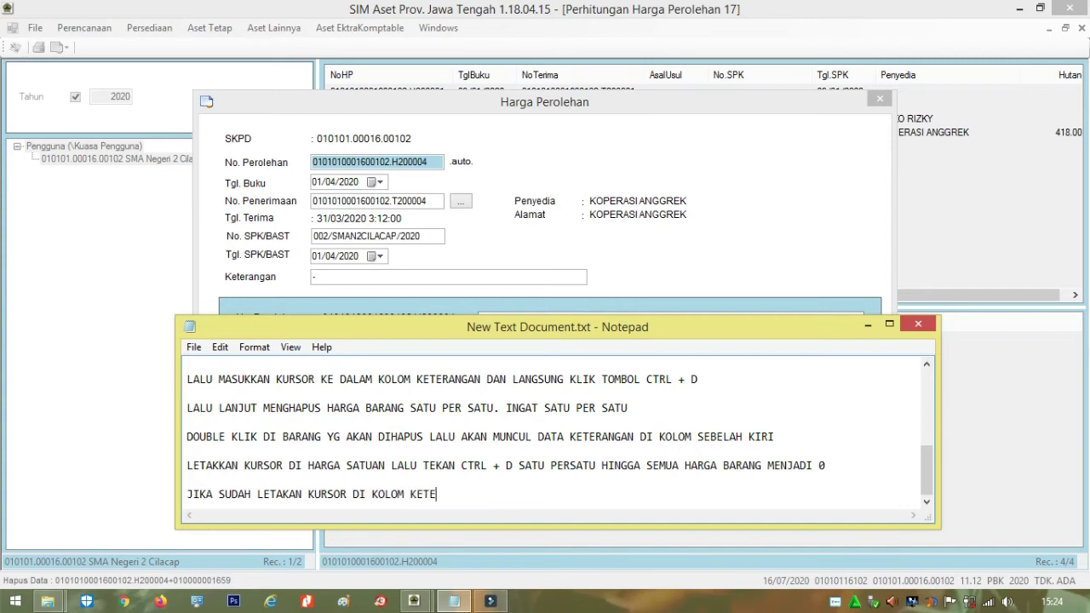
type("RANGAN UNTUK MENGHAPUS BUKU HARGANYA.")
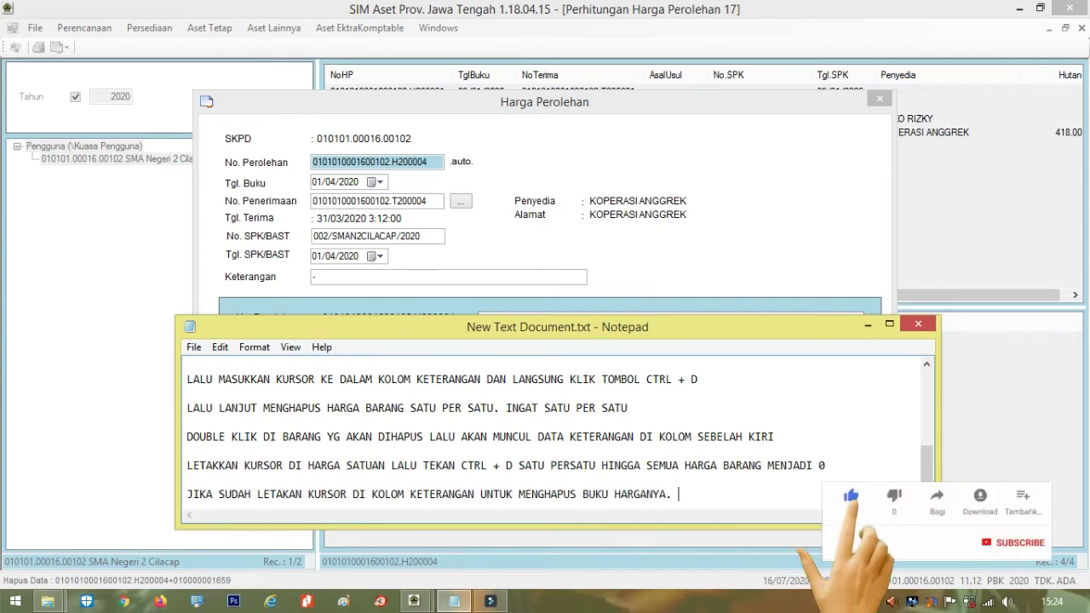
key("Return")
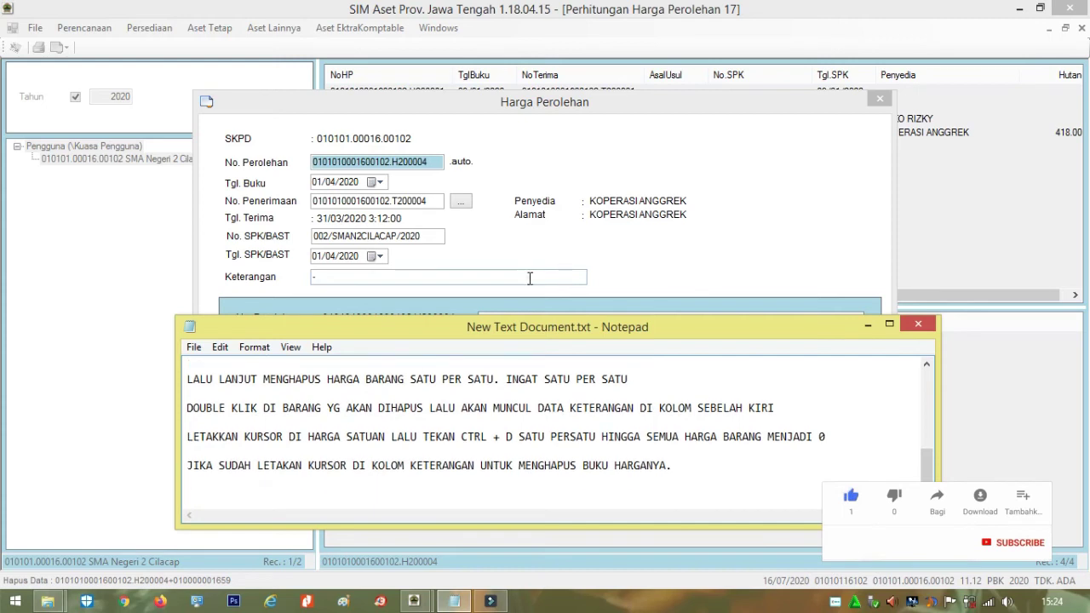
Step: In SIM Aset, delete the KOPERASI ANGGREK acquisition price record from its Keterangan field and reload the school's acquisition list
left_click(529, 277)
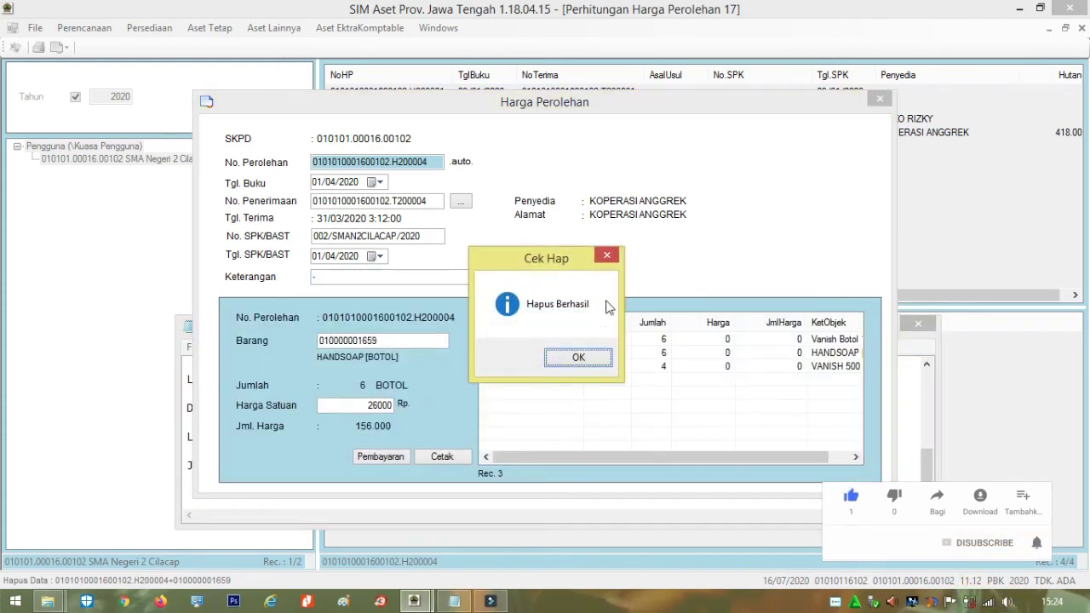
left_click(577, 358)
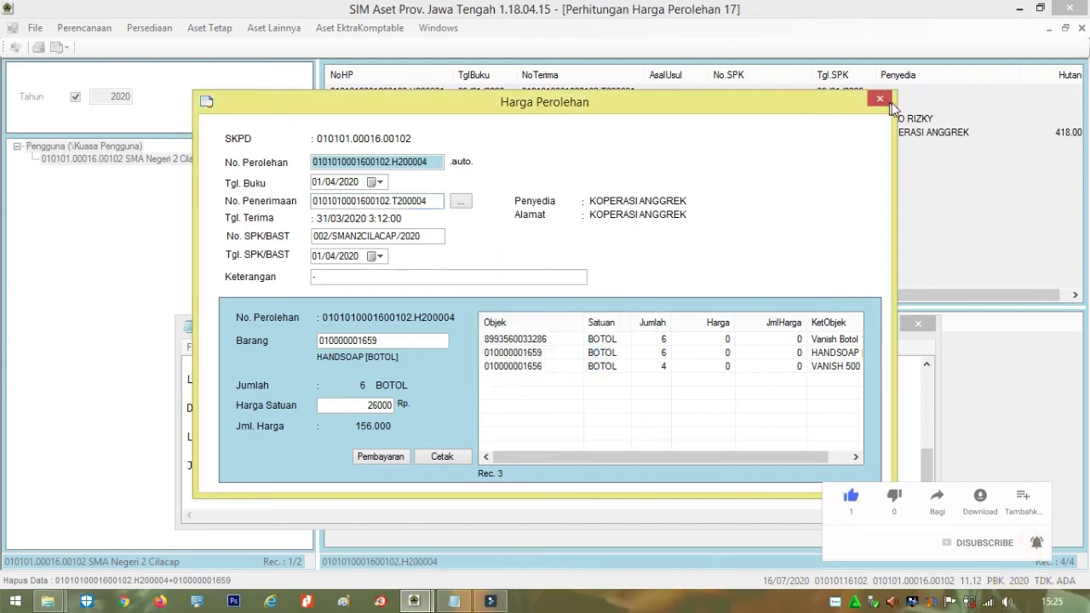
left_click(881, 100)
left_click(121, 149)
left_click(121, 160)
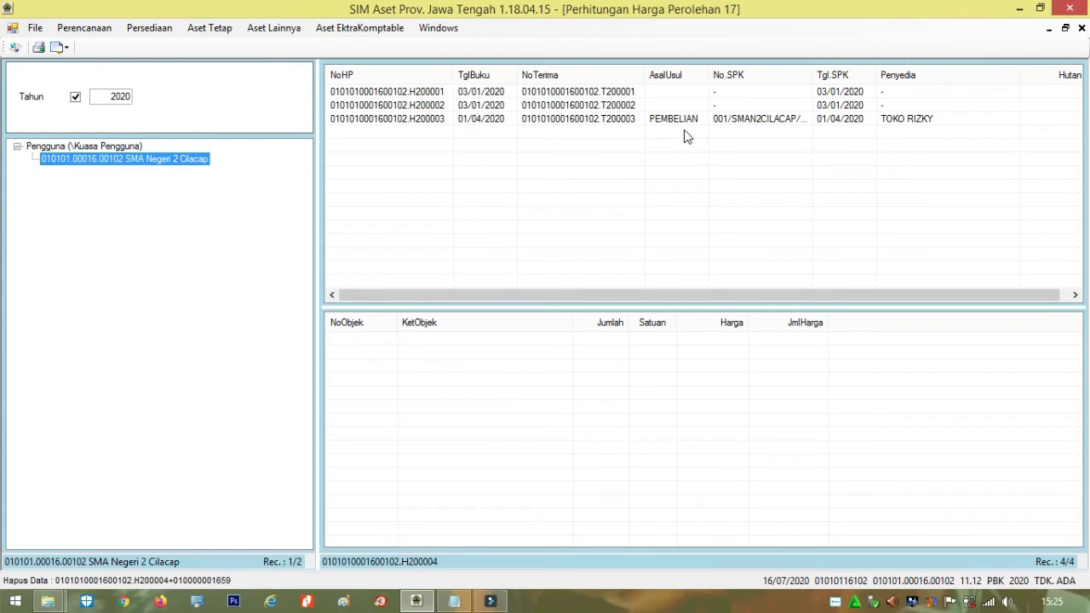
Step: Switch to Notepad and add the line "LALU TINGGAL KE GUDANG", followed by a blank line
left_click(454, 601)
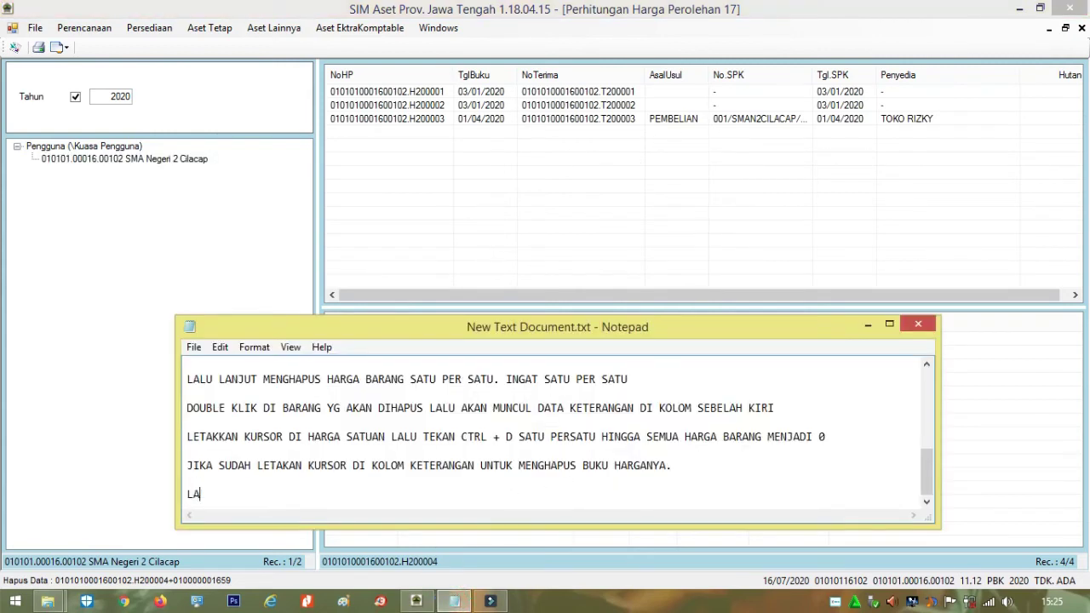
type("TINGGAL KE GUDAN")
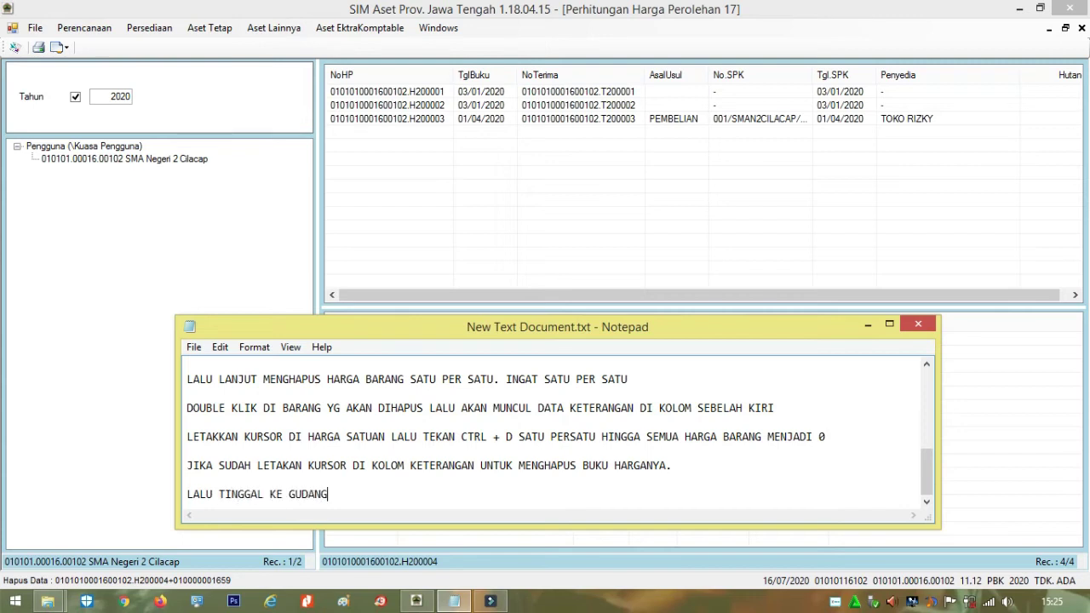
type("G")
key("Return")
key("Return")
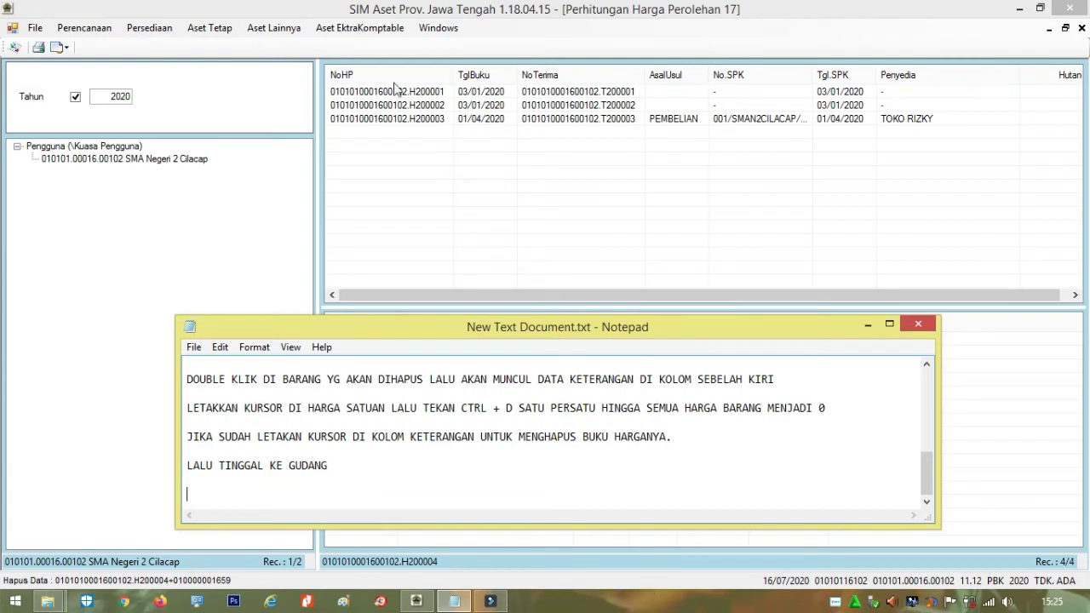
Step: In SIM Aset, list the school's 2020 warehouse receipts (Penerimaan Gudang) and briefly view the KOPERASI ANGGREK receipt
left_click(145, 28)
left_click(145, 28)
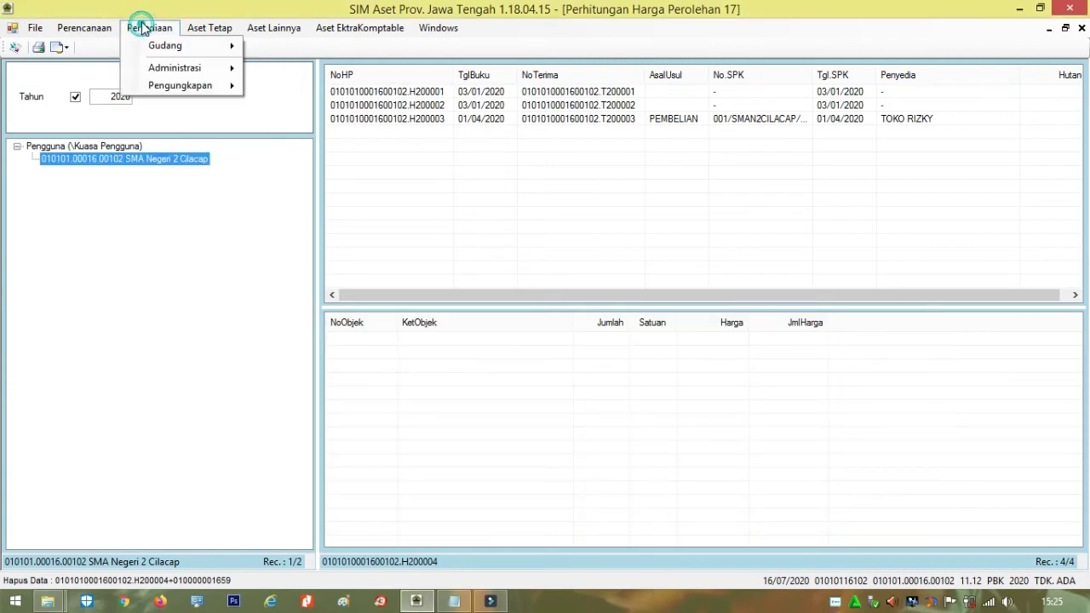
mouse_move(203, 46)
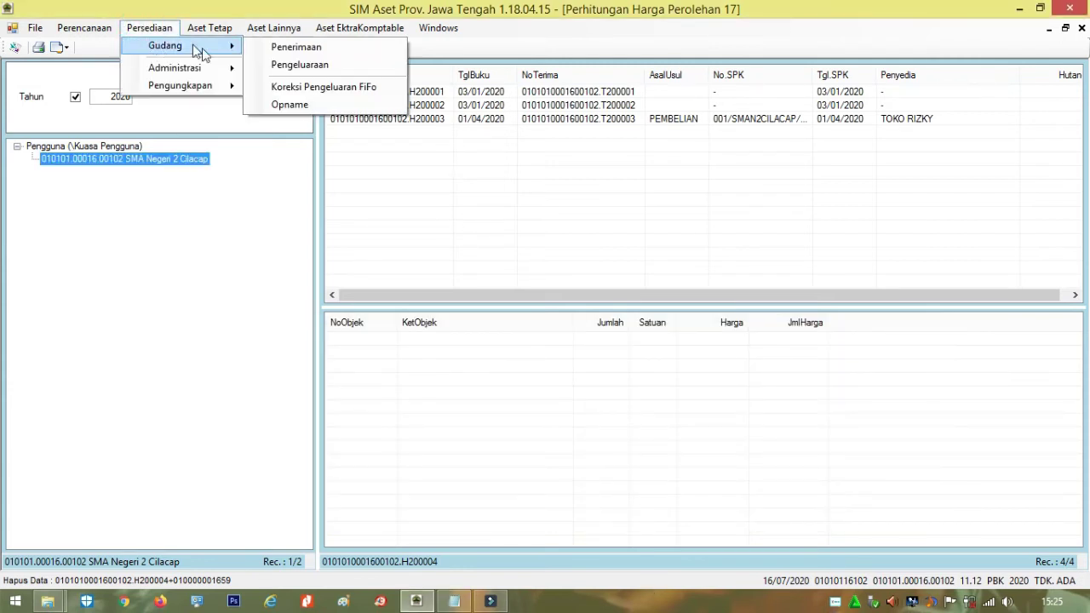
left_click(258, 49)
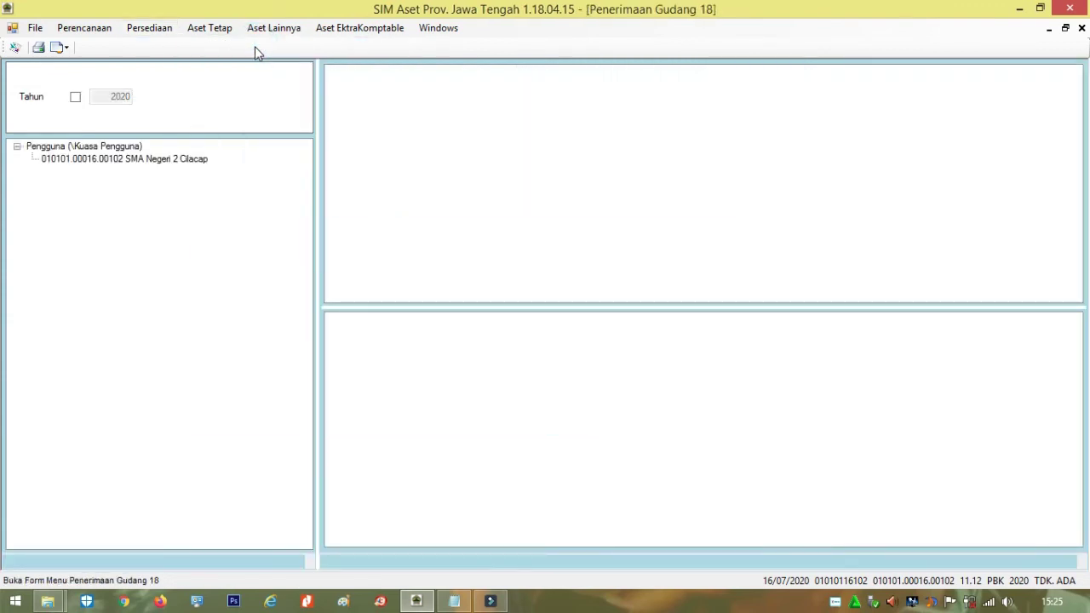
left_click(74, 96)
left_click(88, 159)
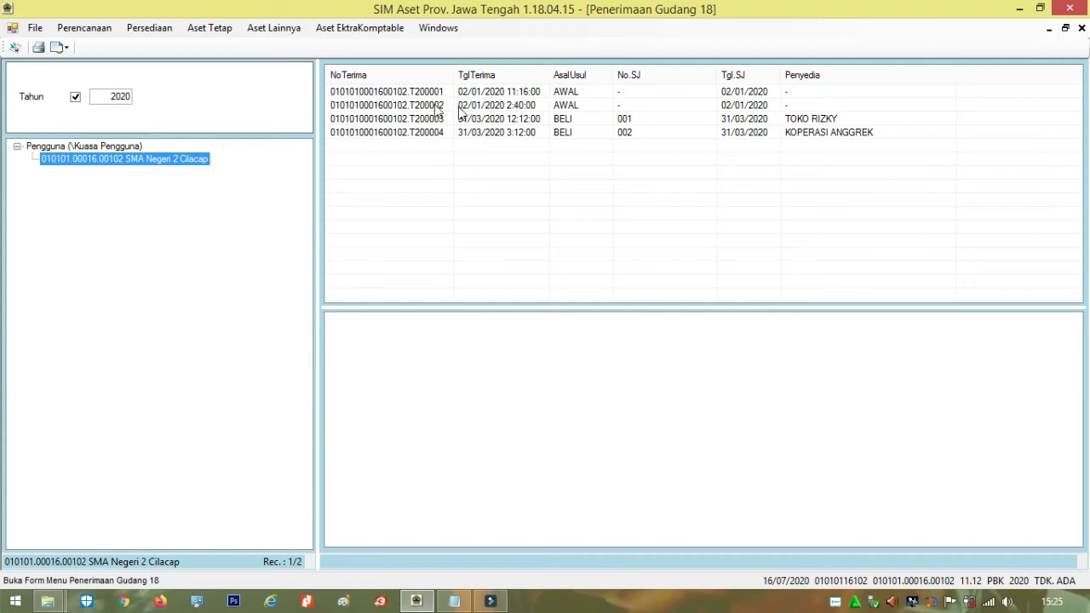
double_click(740, 132)
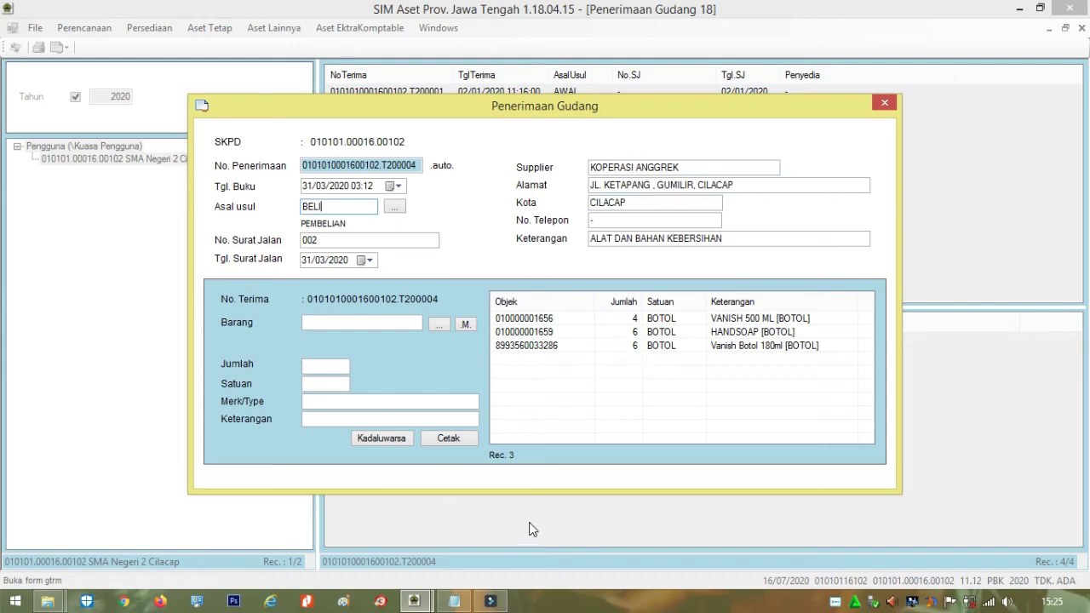
left_click(884, 103)
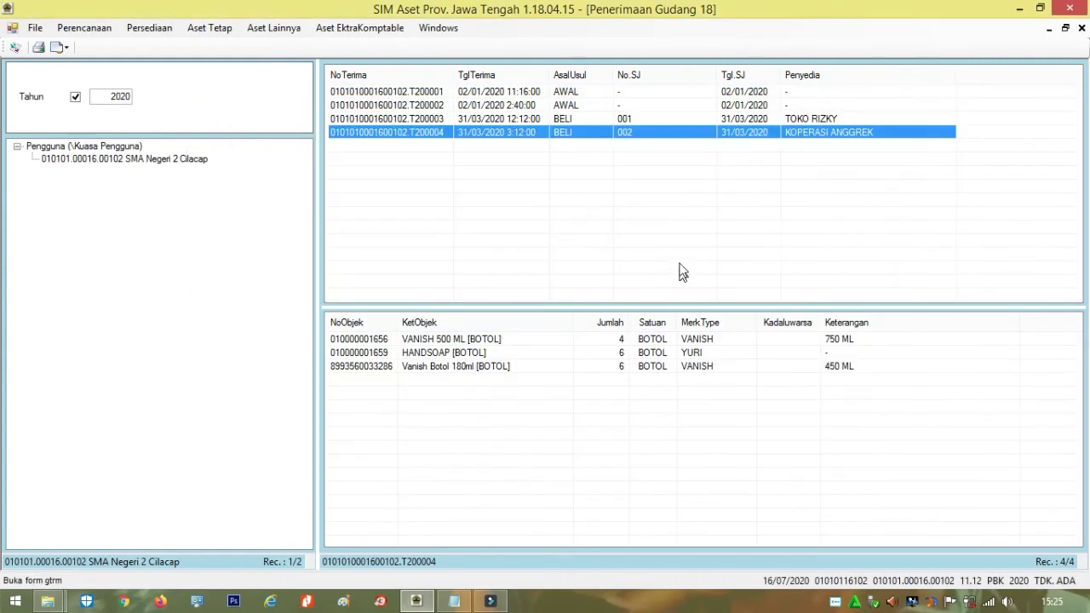
Step: Switch to Notepad and add the line "DOUBLE CLICK DI BUKU KOPERASI ANGGREK", followed by a blank line
left_click(454, 600)
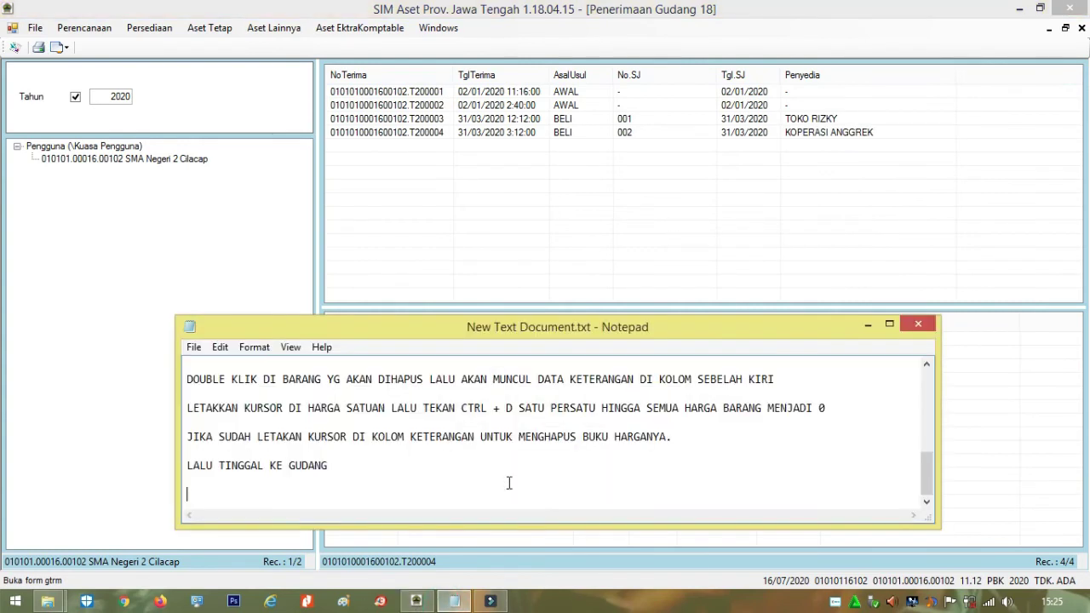
type("DOUB")
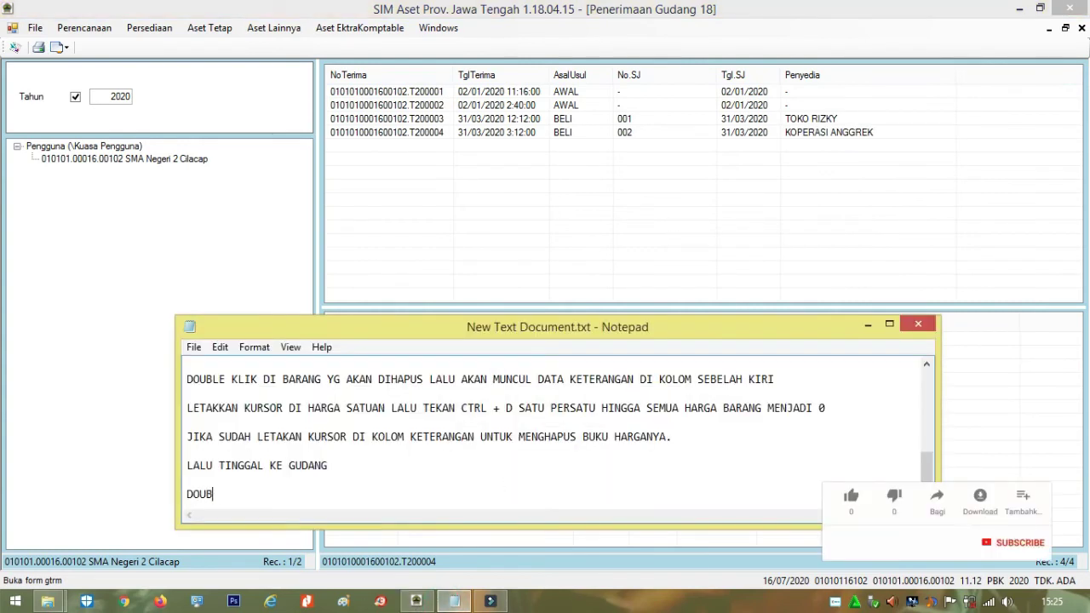
type("LE CLICK DI BUKU")
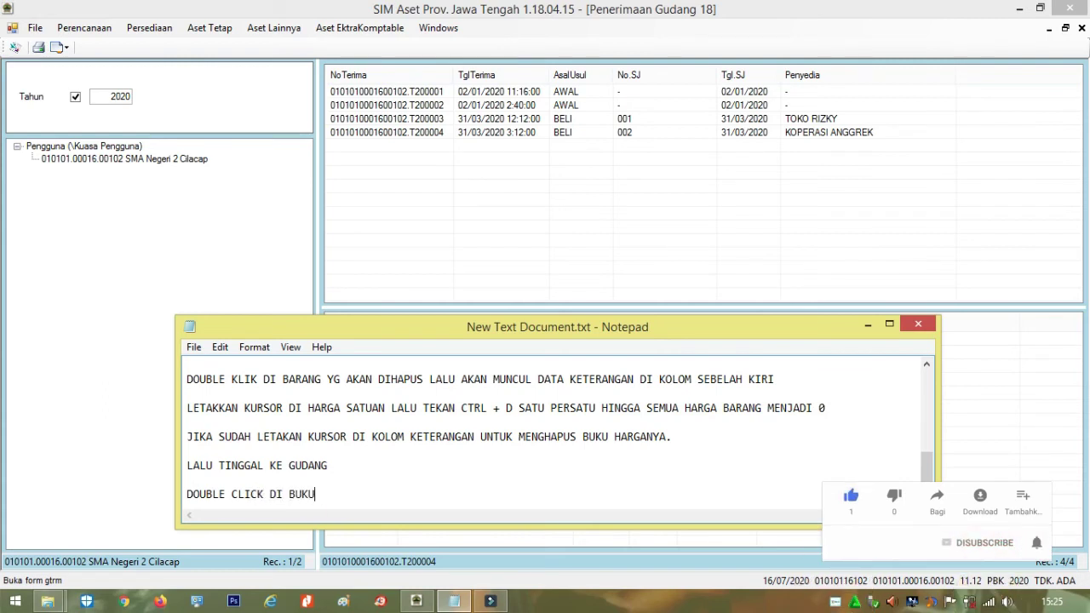
type(" KOPERAS")
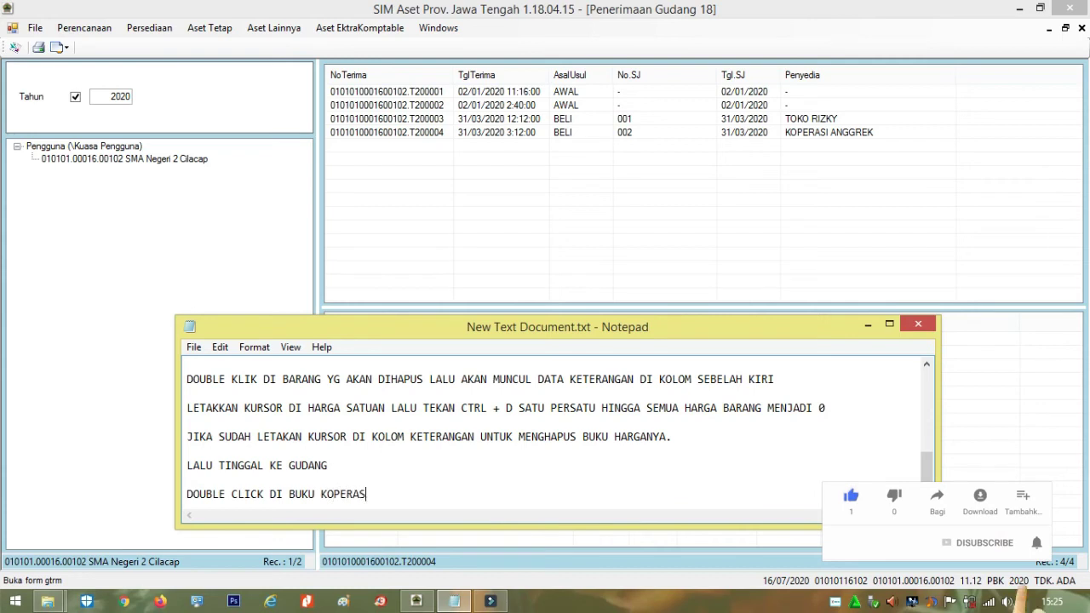
type("I ANGGERK")
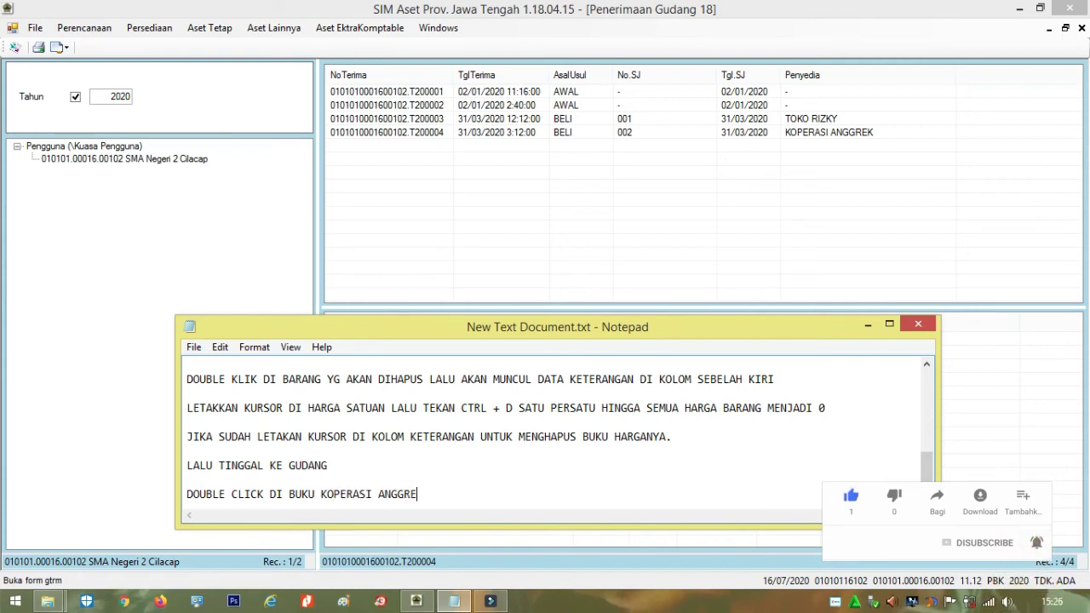
type("K")
key("Return")
key("Return")
Step: In SIM Aset, open the KOPERASI ANGGREK warehouse receipt and select its Vanish Botol 180ml item
left_click(593, 142)
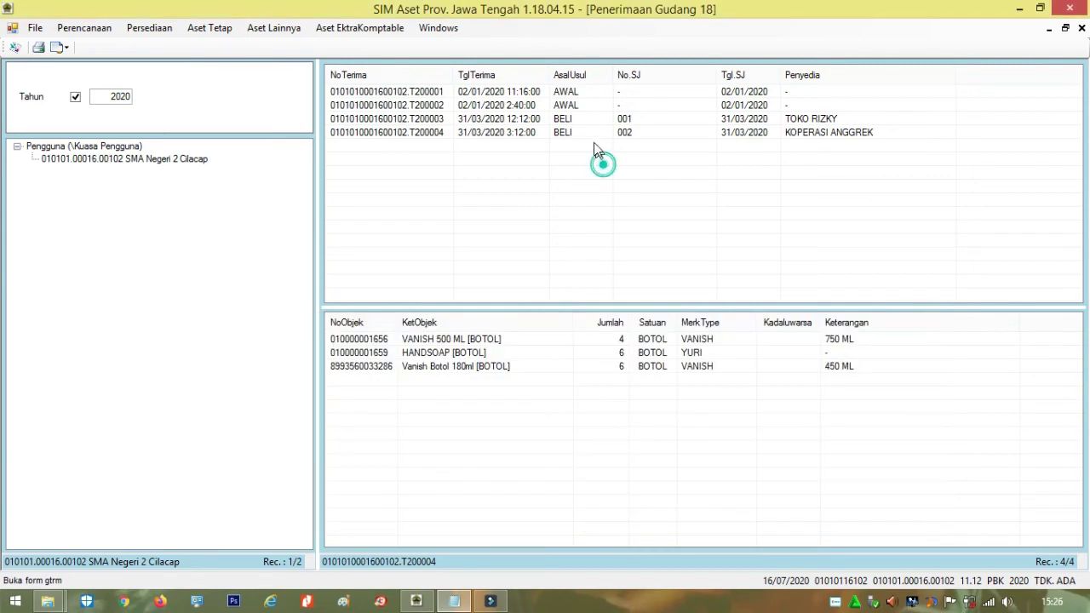
double_click(595, 134)
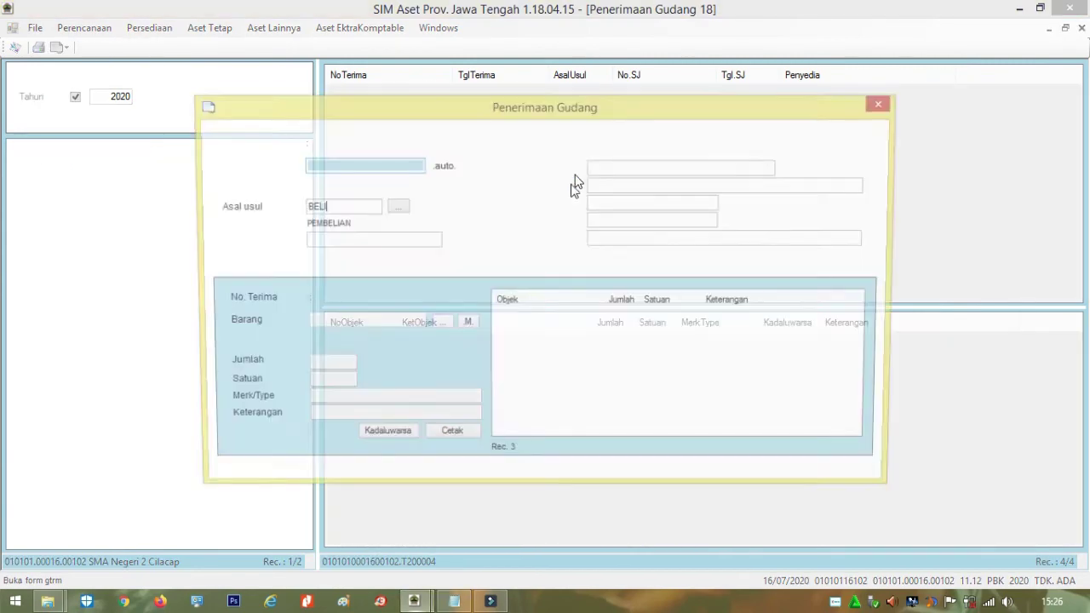
left_click(585, 346)
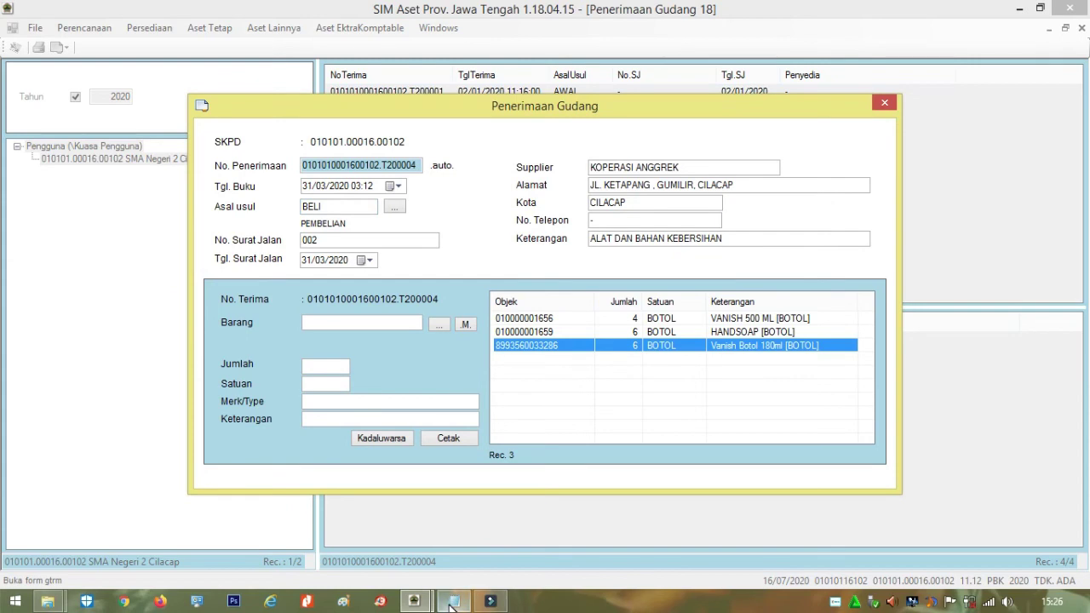
Step: Switch to Notepad and add the line "SAMA SEPERTI MENGHAPUS HARGA BARANG YA LANGKAHNYA.", followed by a blank line
left_click(453, 601)
type("SAMA SEP")
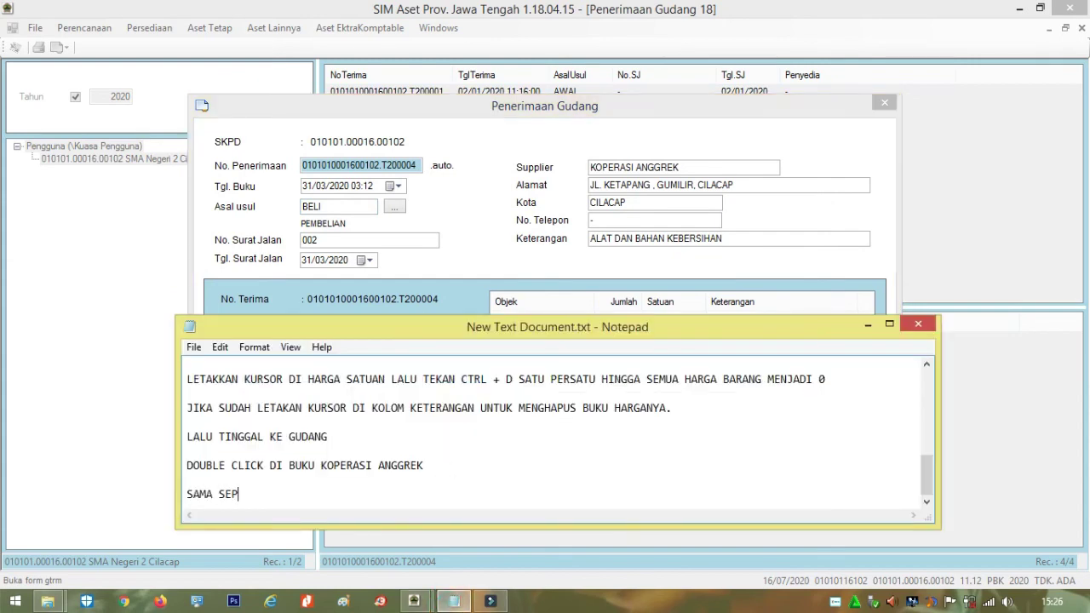
type("ERTI MENGHAPUS")
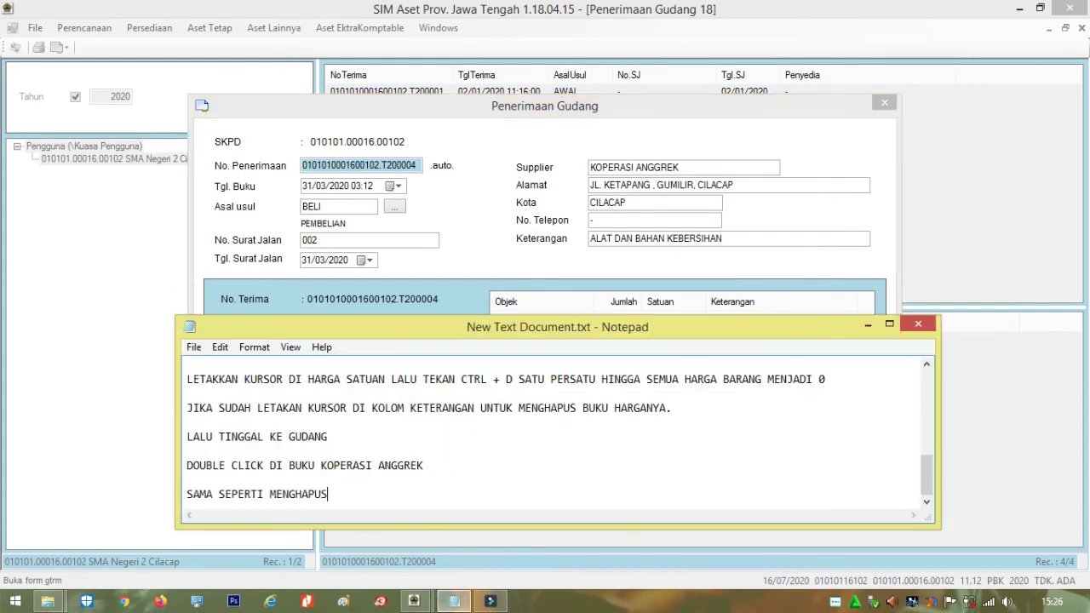
type(" HARGA BARANG YA LANGKAHNYA")
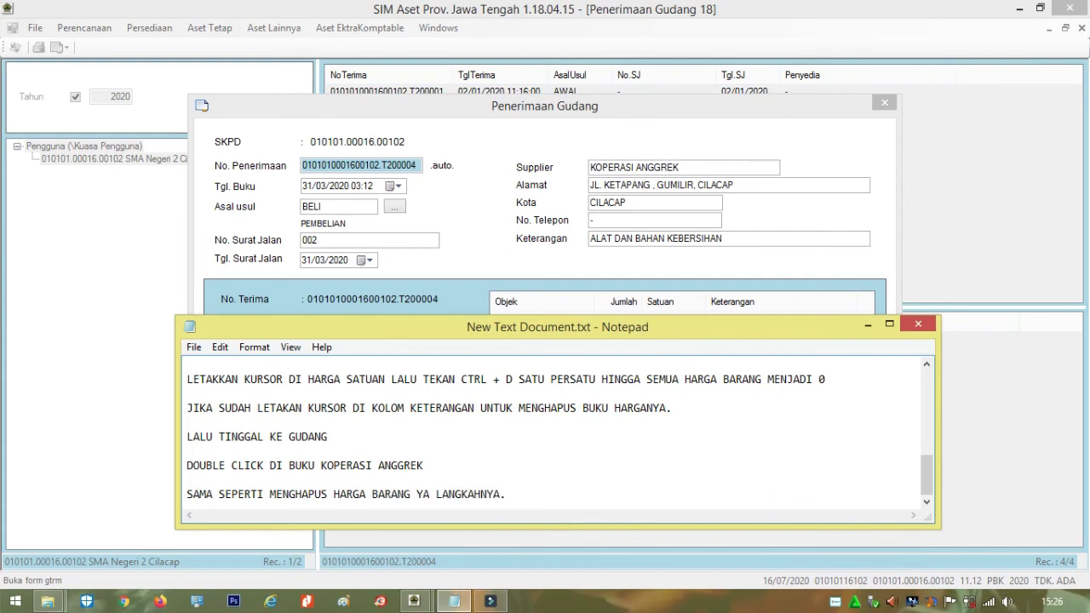
type(".")
key("Return")
key("Return")
Step: Switch to SIM Aset and delete the Vanish Botol 180ml, HANDSOAP and VANISH 500 ML items from the KOPERASI ANGGREK warehouse receipt
left_click(669, 113)
left_click(655, 346)
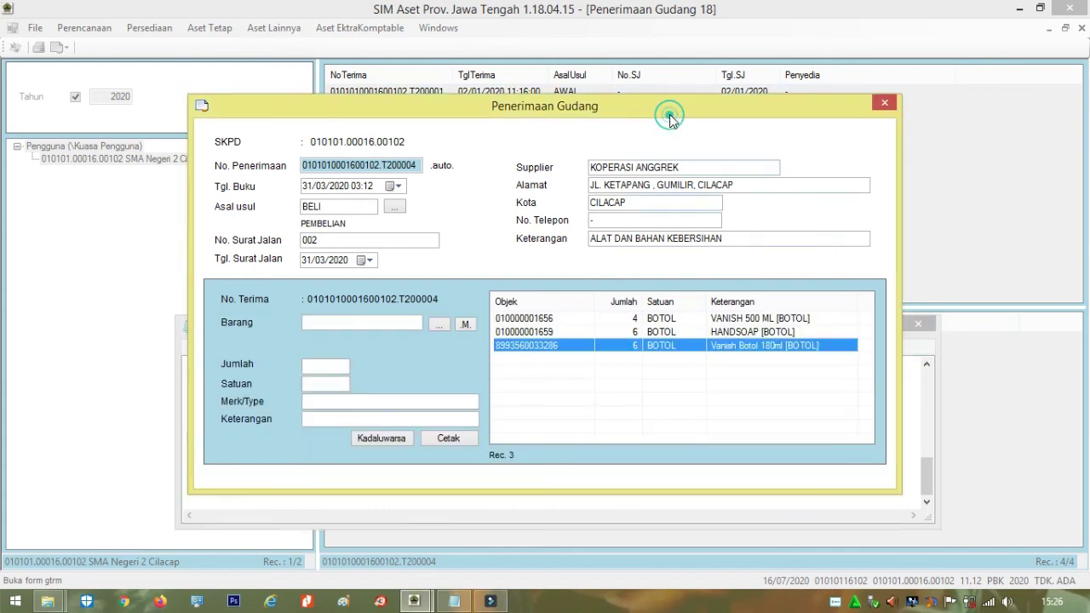
double_click(655, 356)
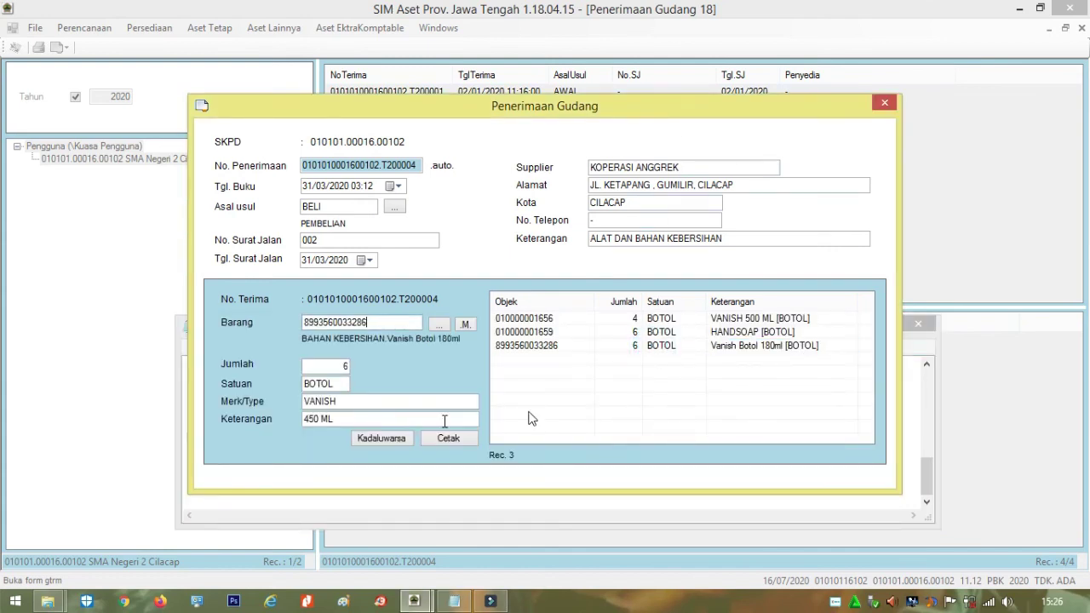
left_click(359, 419)
key("Delete")
double_click(611, 335)
key("Delete")
double_click(613, 319)
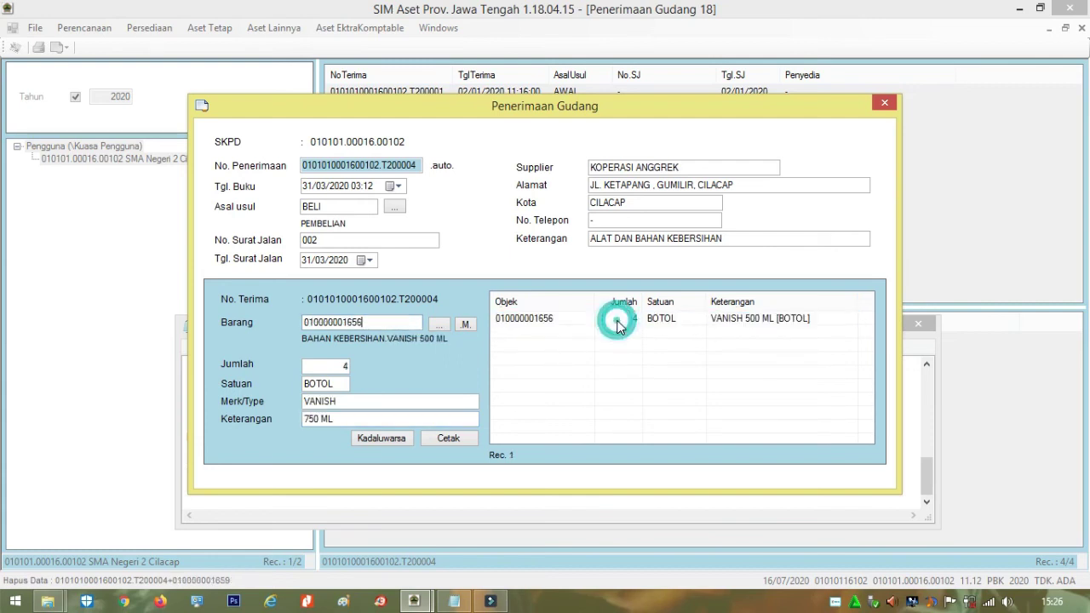
left_click(669, 324)
key("Delete")
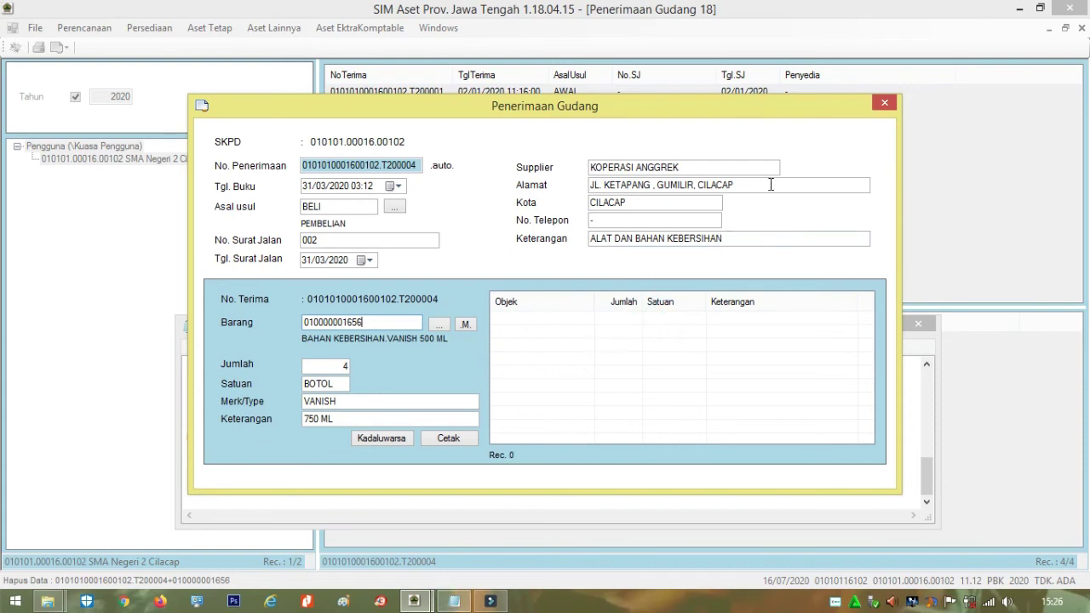
Step: Delete the KOPERASI ANGGREK warehouse receipt itself, then close its form and reload the receipt list for SMA Negeri 2 Cilacap
left_click(729, 237)
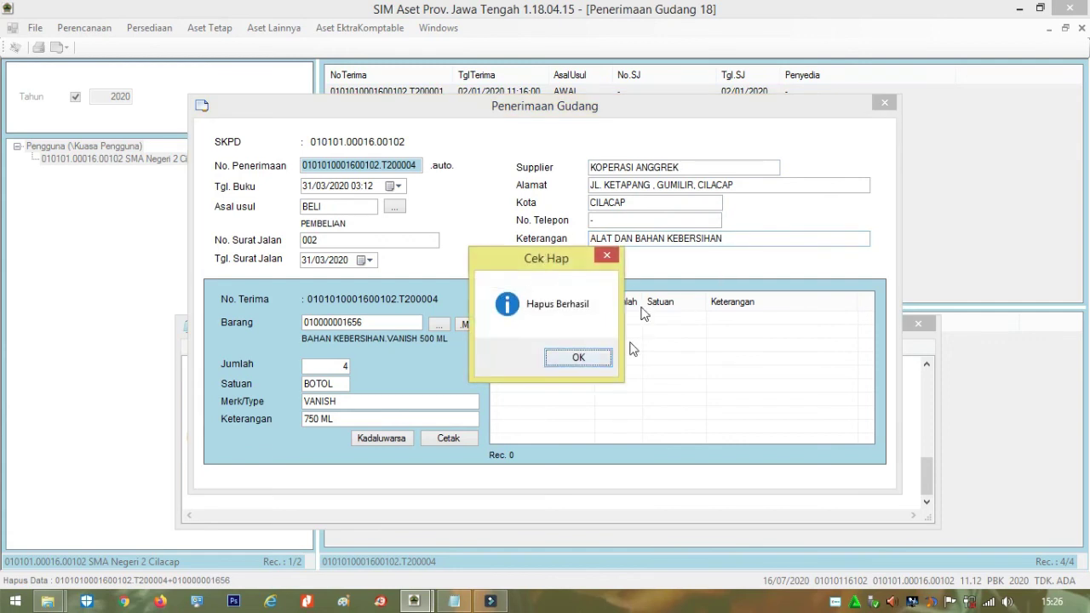
left_click(578, 358)
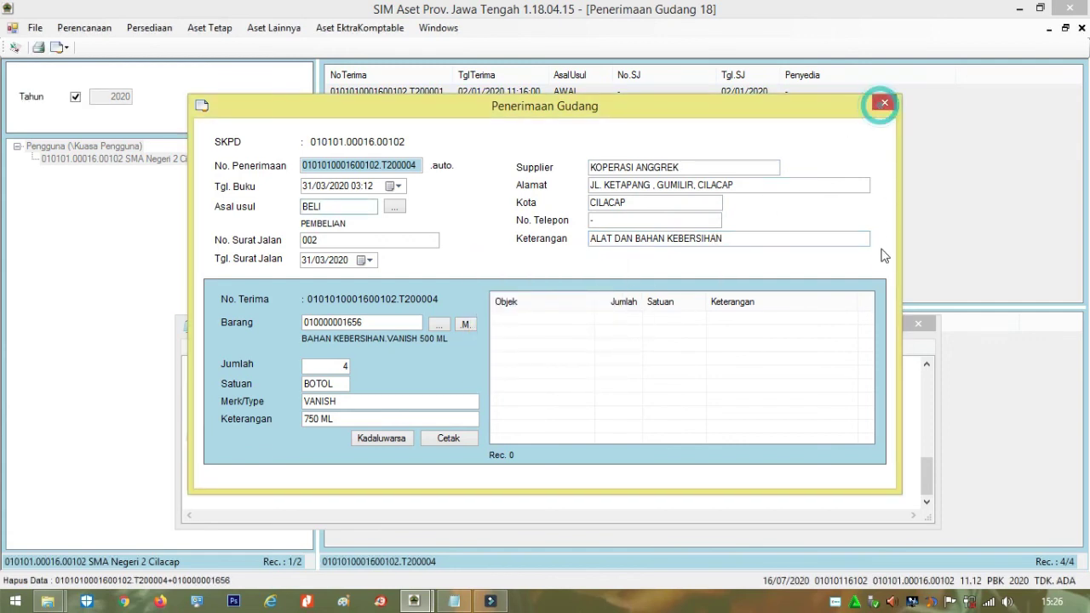
left_click(883, 102)
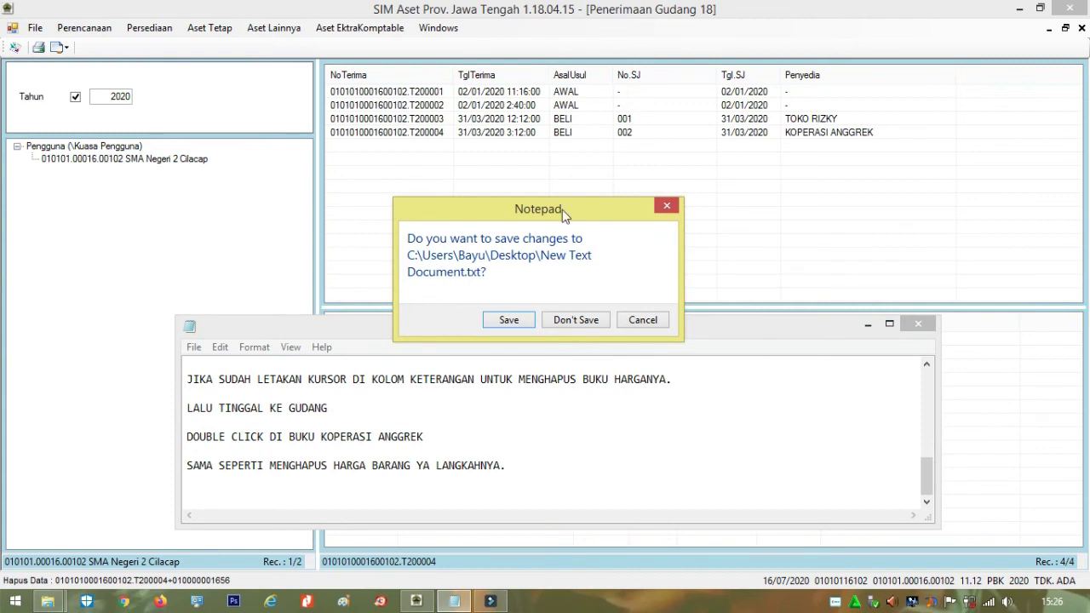
left_click(645, 319)
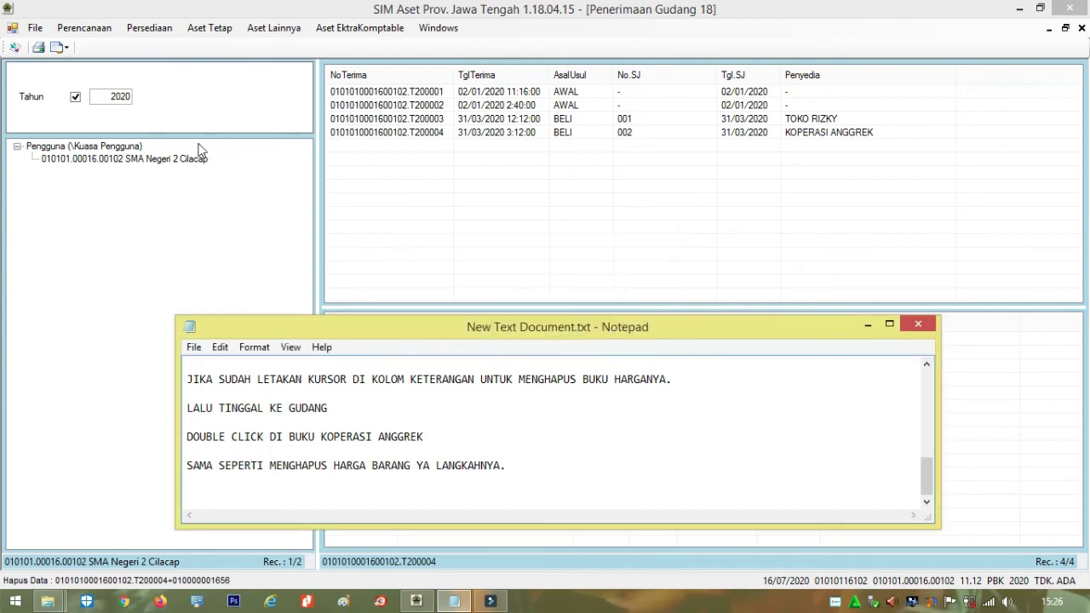
left_click(120, 158)
left_click(121, 159)
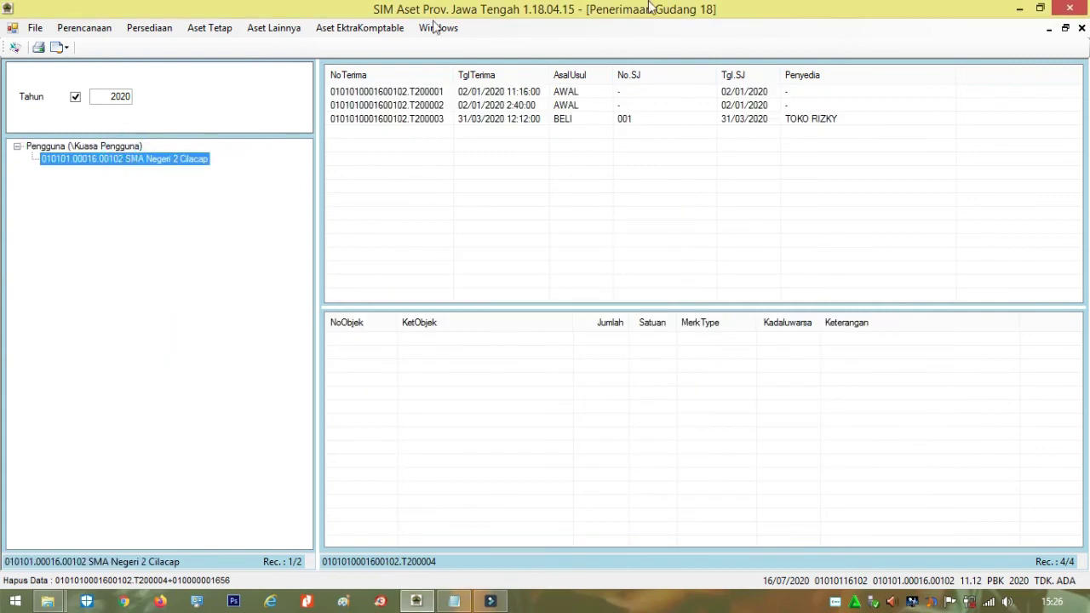
Step: Switch to Notepad and add the line "BARANG PERSEDIAAN DARI TOKO ANGGREK SUDAH HILANG.", followed by a blank line
left_click(455, 601)
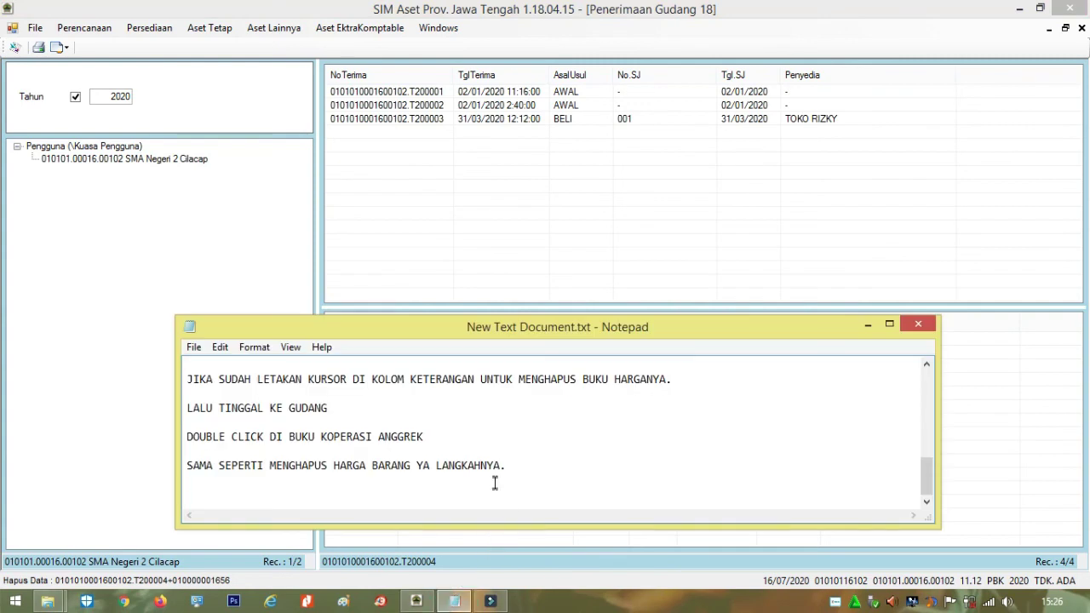
type("BARANG PERSEDIAAN DA")
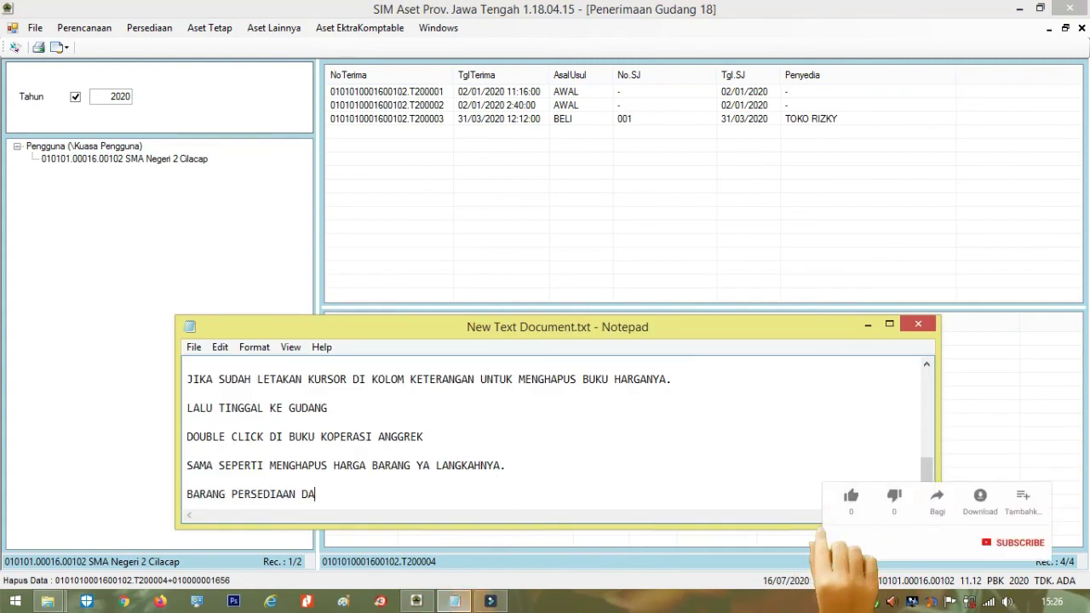
type("RI TOKO ANGGR")
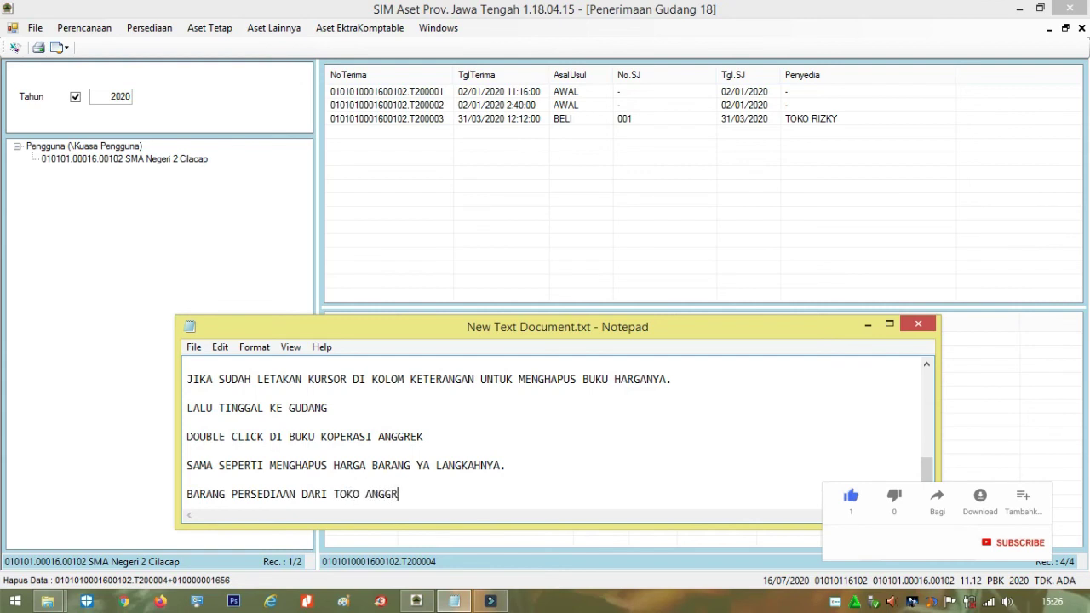
type("EK SUDAH HILANG.")
key("Return")
key("Return")
Step: Add the closing lines "DEMIKIAN TUTORIAL HAPUS BARANG PERSEDIAAN." and "SEKIAN DAN TERIMAKASIH", separated by a blank line
type("DEMI")
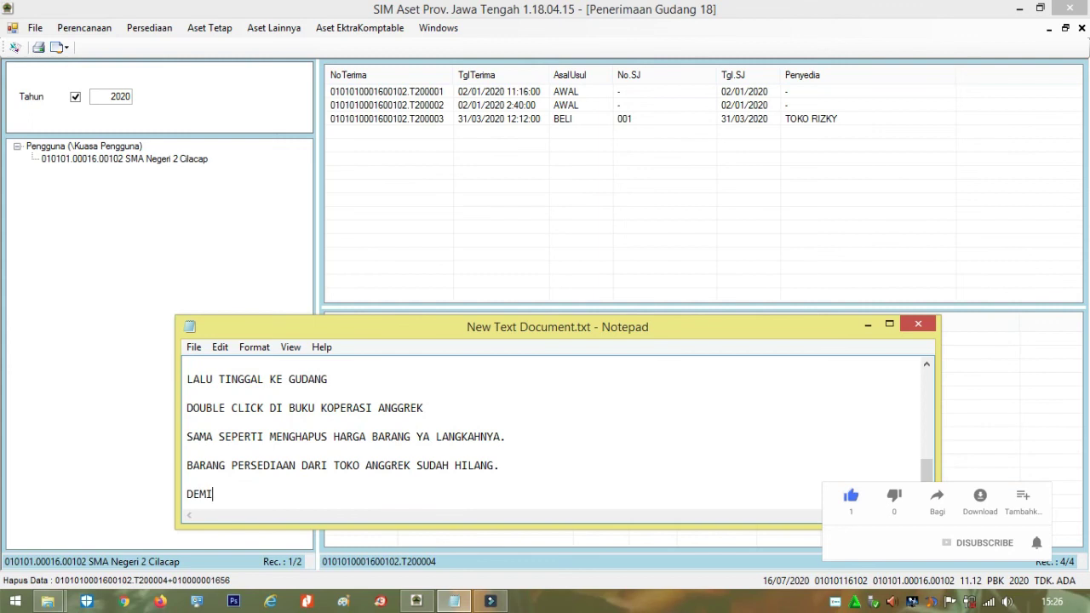
type("KIAN TUTORIA")
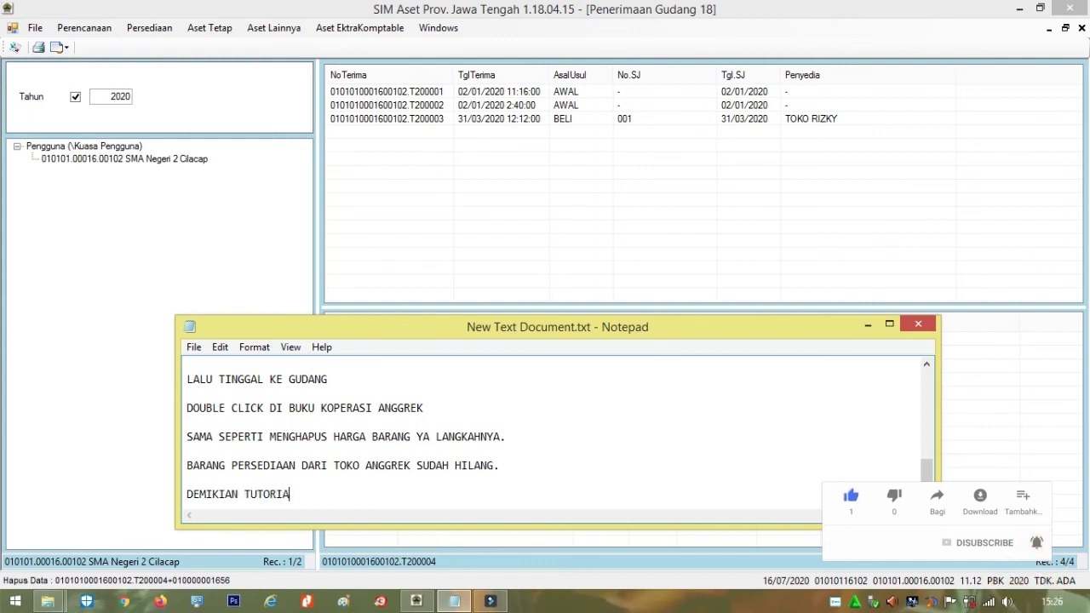
type("L HAPUS BARAN")
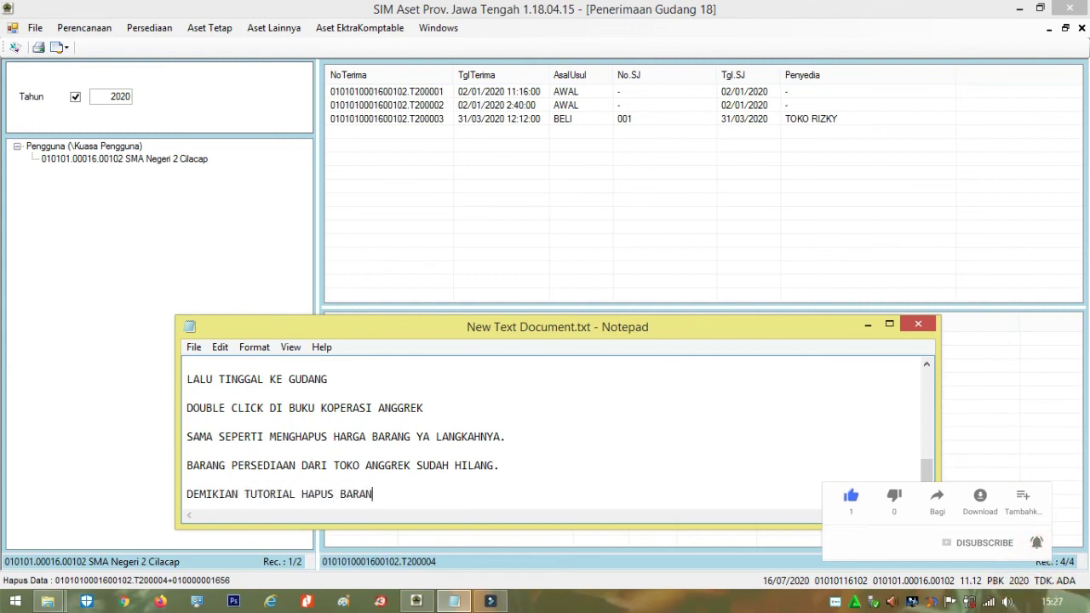
type("G PERSEDIAAN")
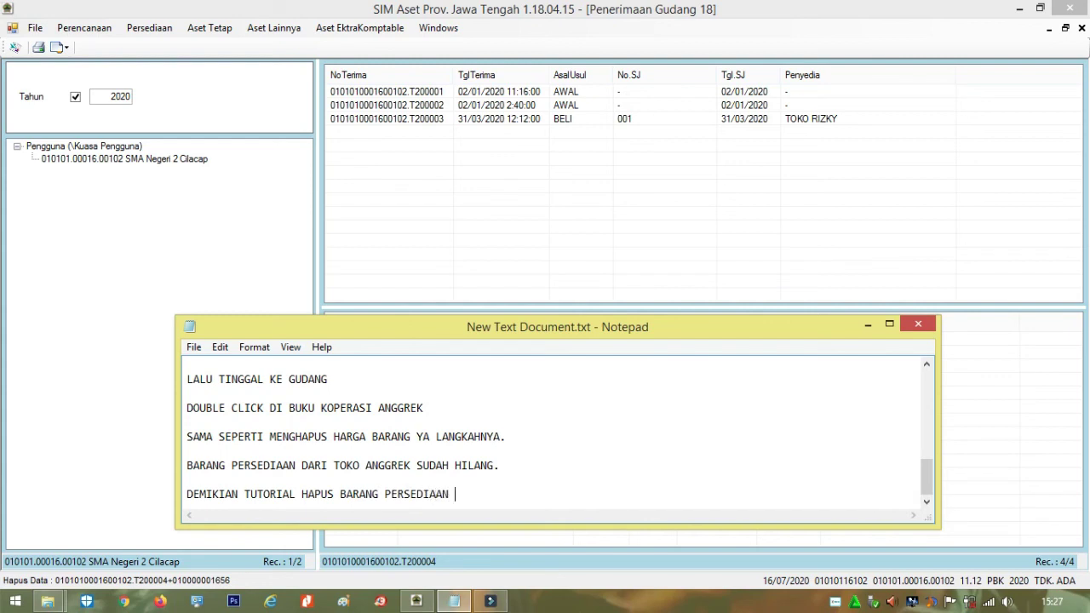
key("Return")
key("Return")
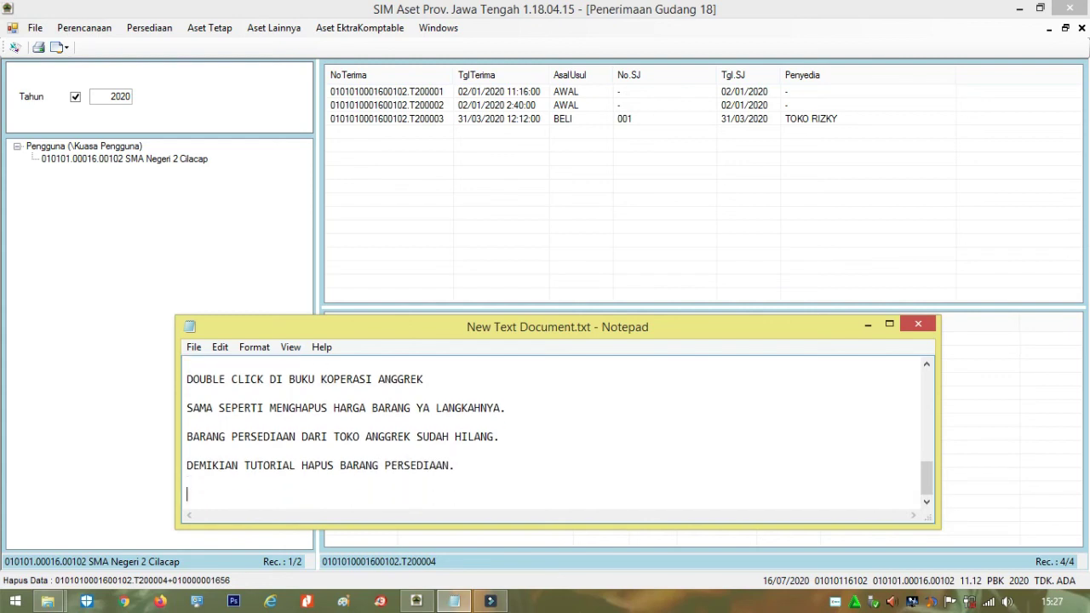
type("SEKIAN DAN TERIMAKASIH")
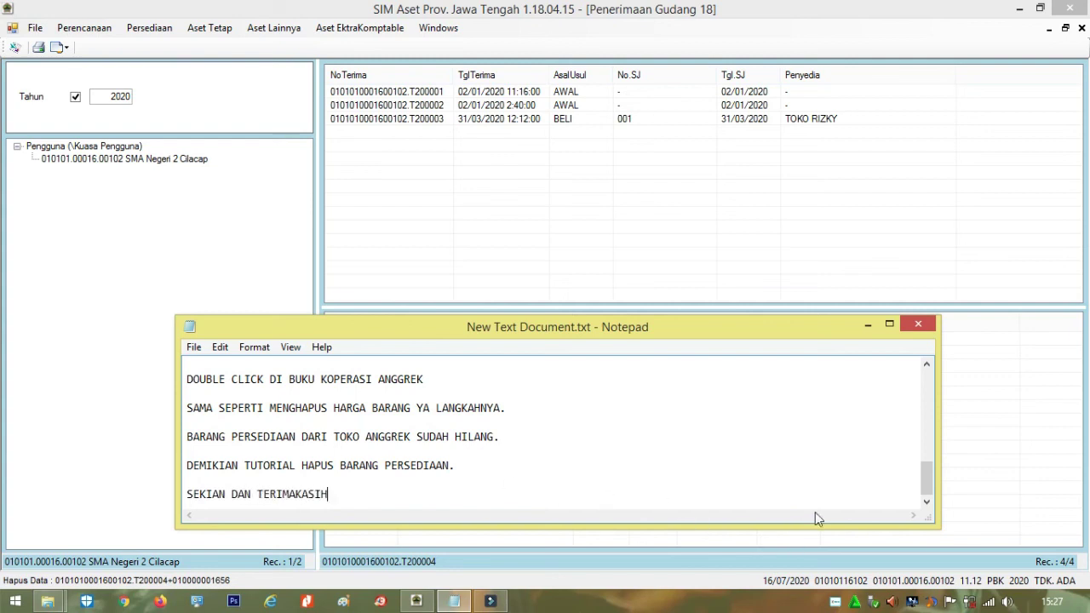
right_click(835, 601)
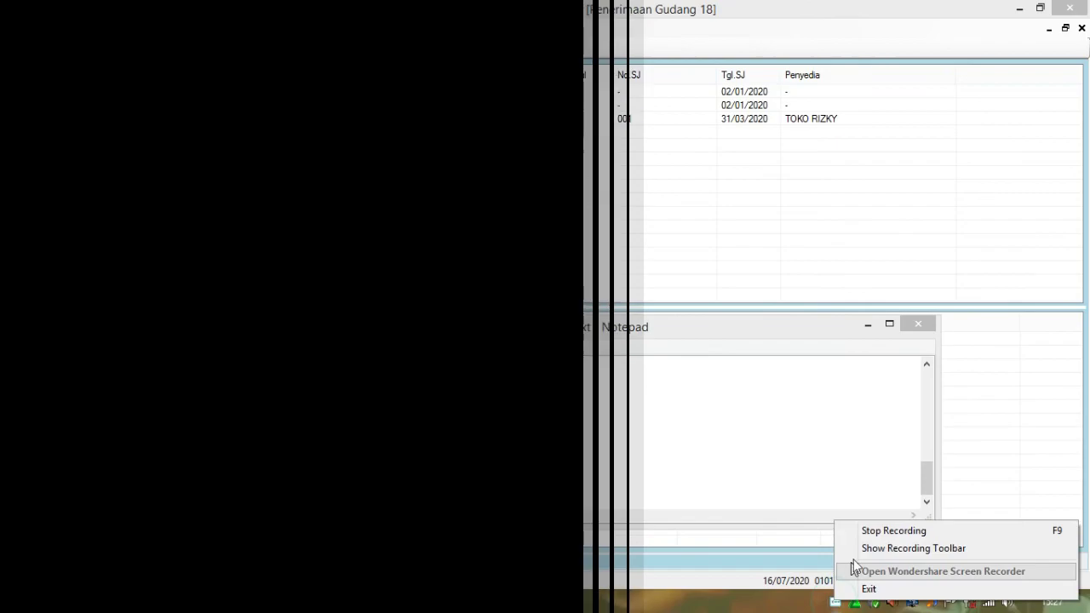